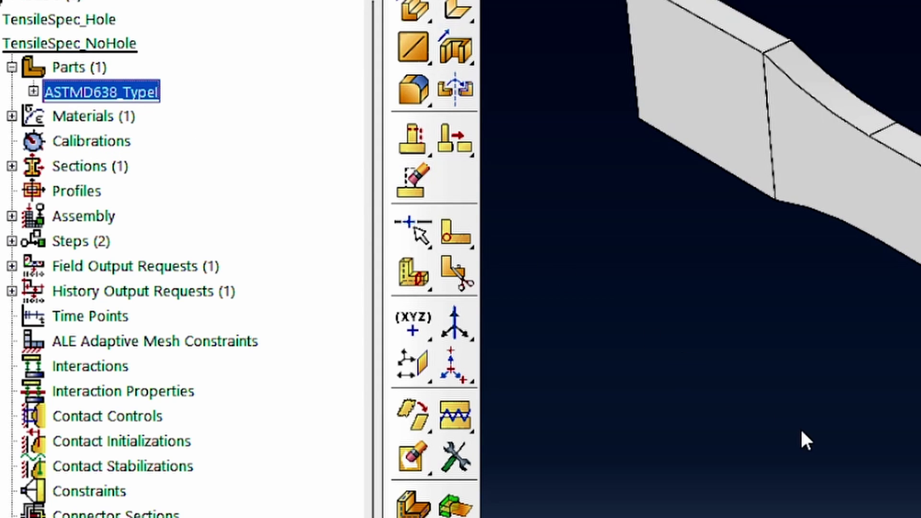
Examine the materials defined for the TensileSpec_NoHole model, then return to the ASTMD638_TypeI part.
{"action": "left_click", "coordinate": [11, 117]}
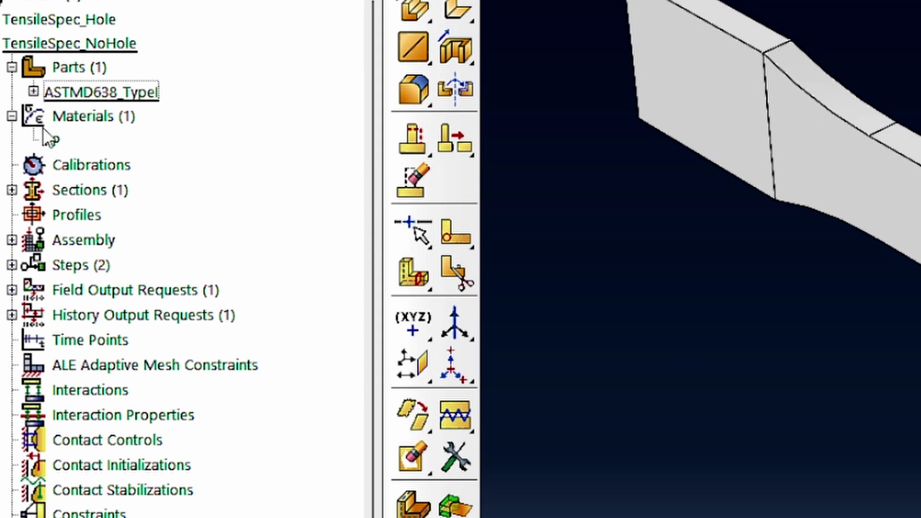
{"action": "left_click", "coordinate": [50, 141]}
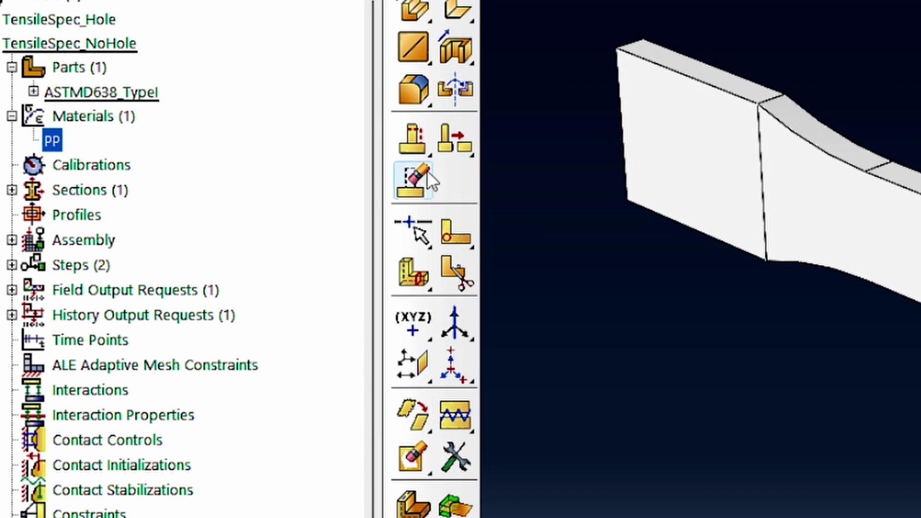
{"action": "left_click", "coordinate": [71, 91]}
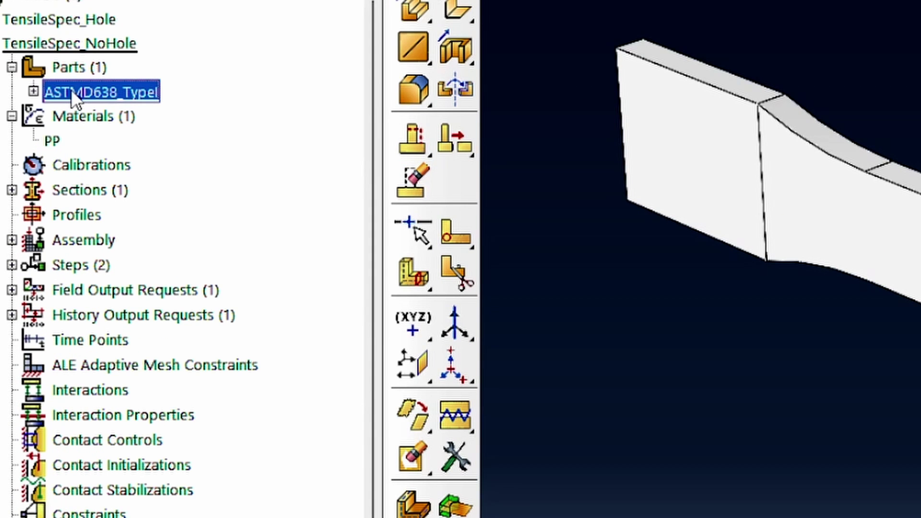
Start a sketched face partition on the specimen's middle front face, orienting its grip-side edge vertical and on the right.
{"action": "left_click", "coordinate": [461, 237]}
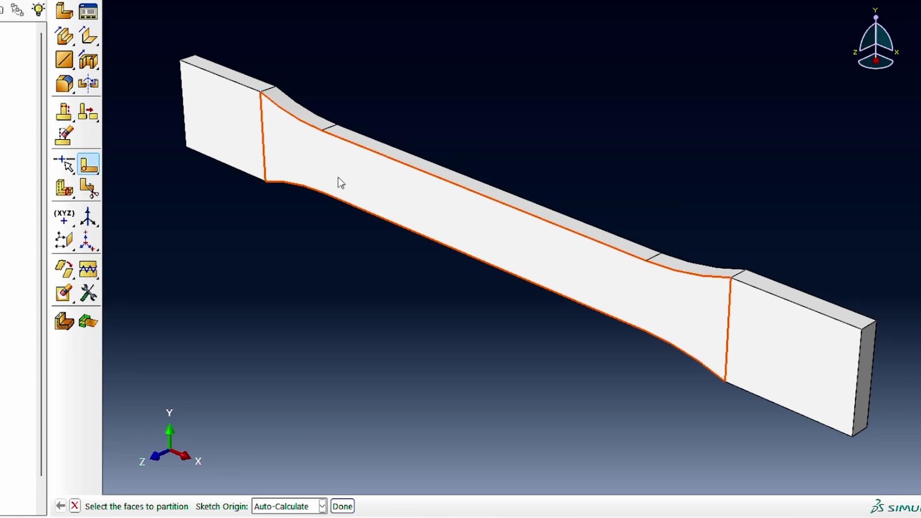
{"action": "left_click", "coordinate": [328, 181]}
{"action": "left_click", "coordinate": [263, 148]}
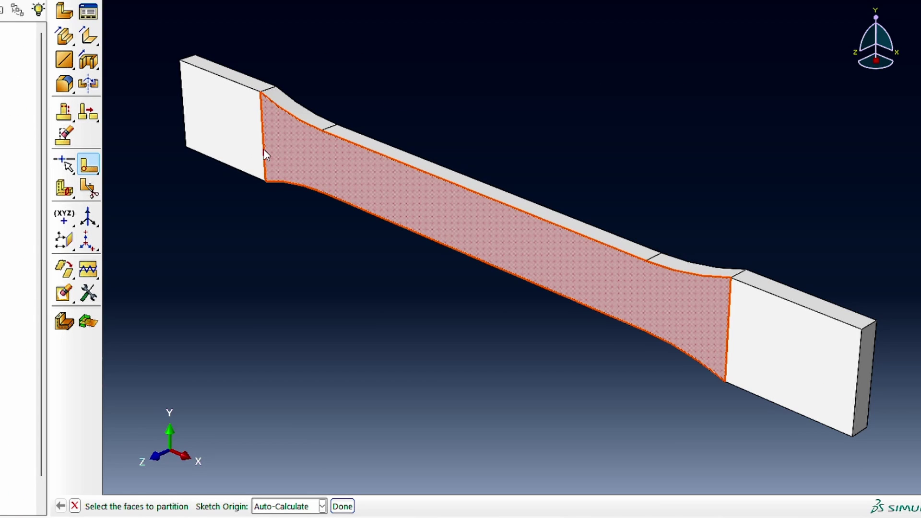
{"action": "left_click", "coordinate": [342, 506]}
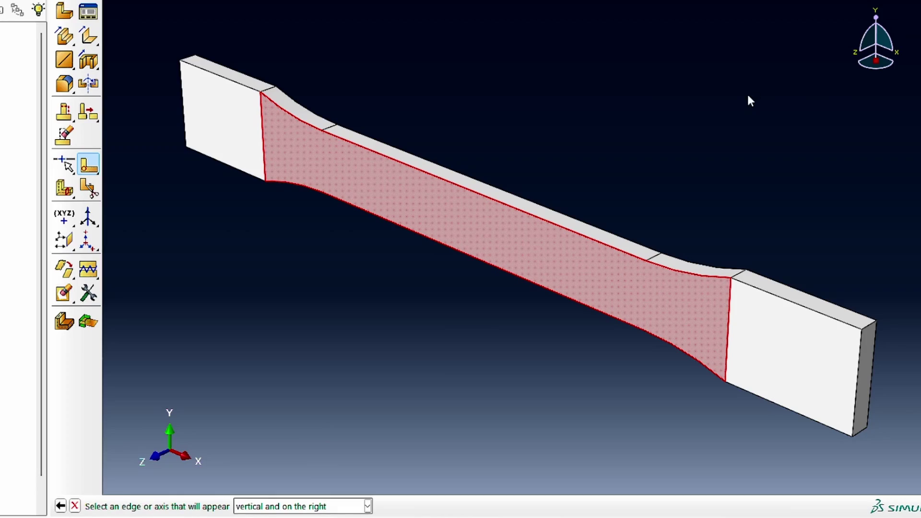
{"action": "left_click", "coordinate": [265, 150]}
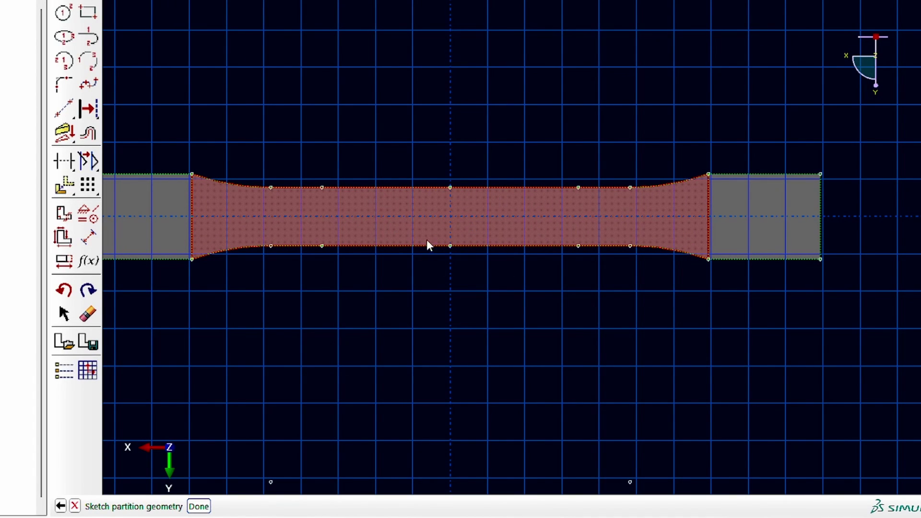
Partition the face with a sketched rectangle from corner -25,6.5 to opposite corner 25,-6.5.
{"action": "left_click", "coordinate": [88, 13]}
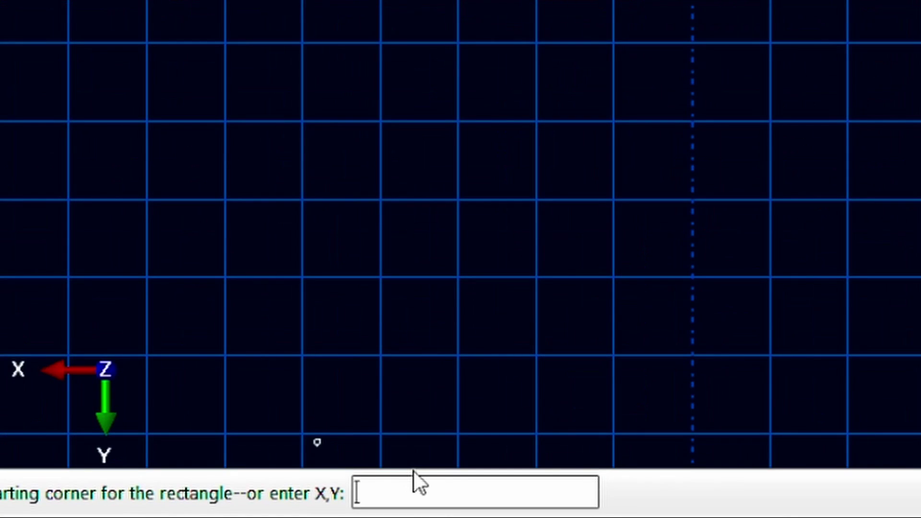
{"action": "type", "text": "-25,6.5"}
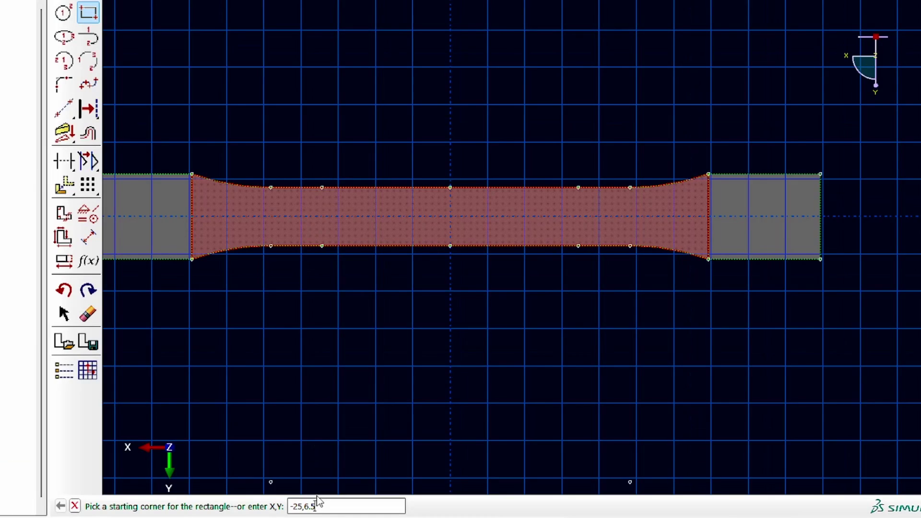
{"action": "key", "text": "Return"}
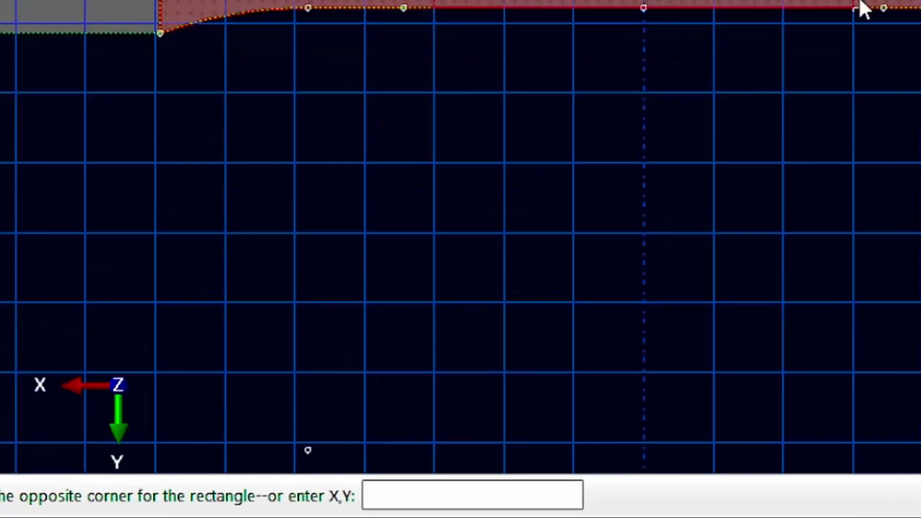
{"action": "type", "text": "25,-"}
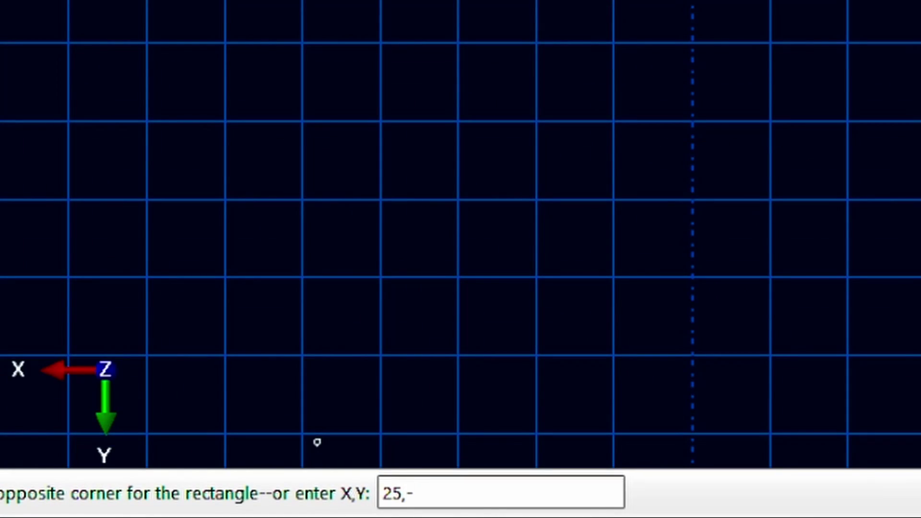
{"action": "type", "text": "6.5"}
{"action": "key", "text": "Return"}
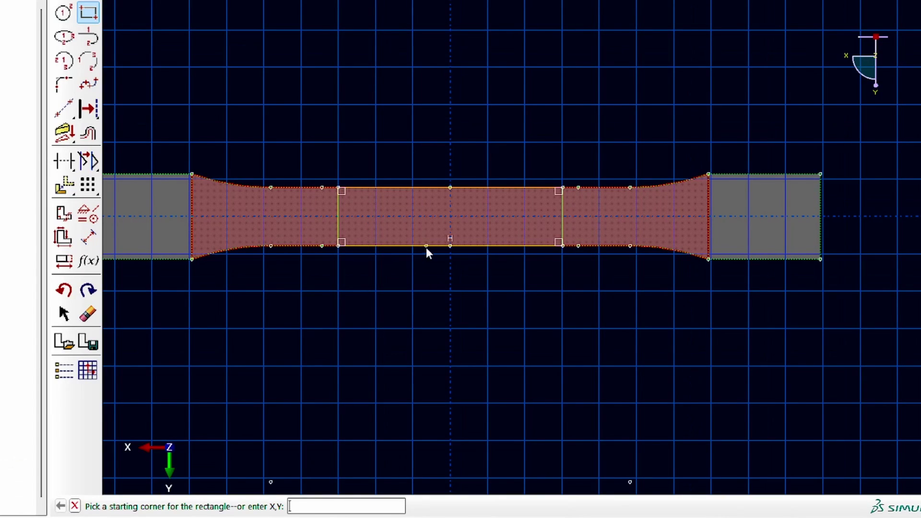
{"action": "right_click", "coordinate": [449, 352]}
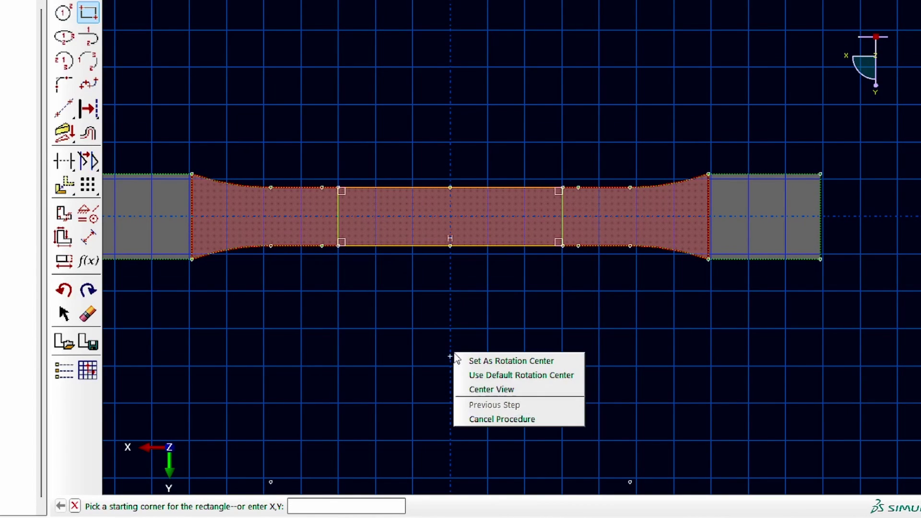
{"action": "left_click", "coordinate": [491, 419]}
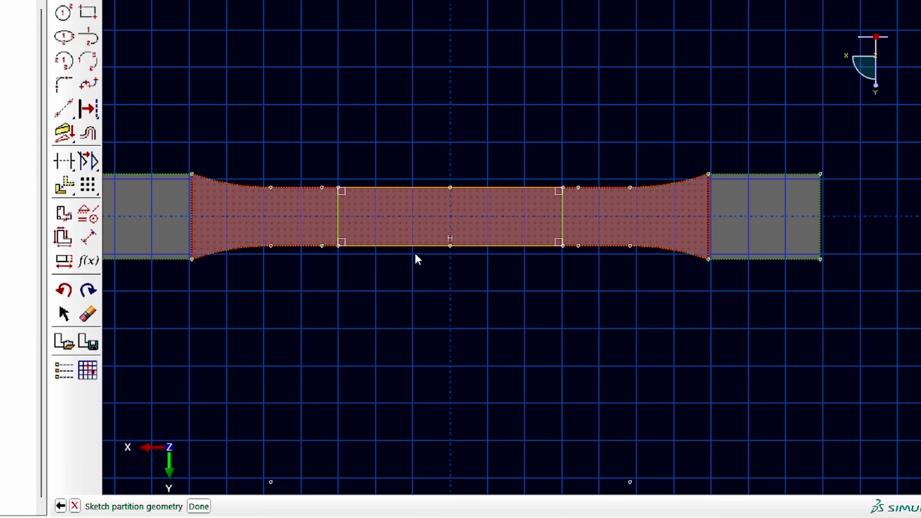
{"action": "left_click", "coordinate": [204, 507]}
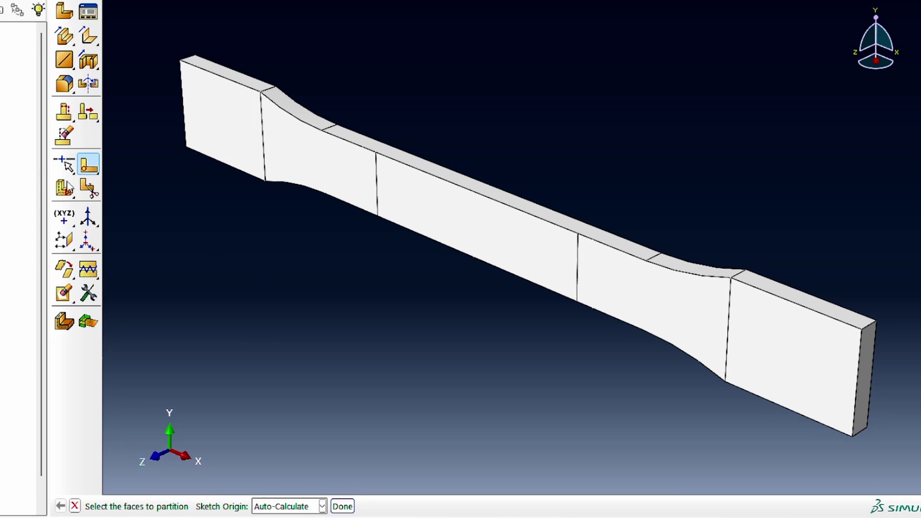
Partition the middle cell by extruding both new vertical face edges along the direction of a short thickness edge.
{"action": "left_click_drag", "start_coordinate": [64, 188], "coordinate": [163, 195]}
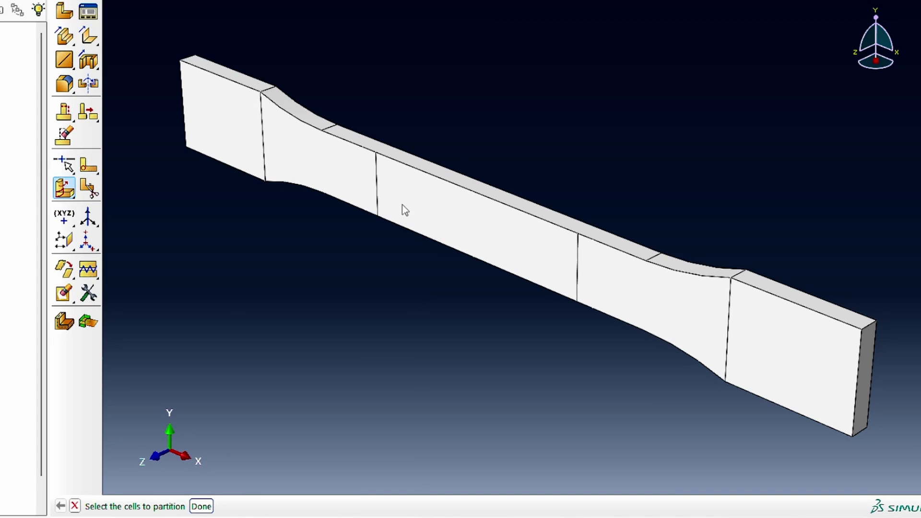
{"action": "left_click", "coordinate": [434, 218]}
{"action": "left_click", "coordinate": [201, 507]}
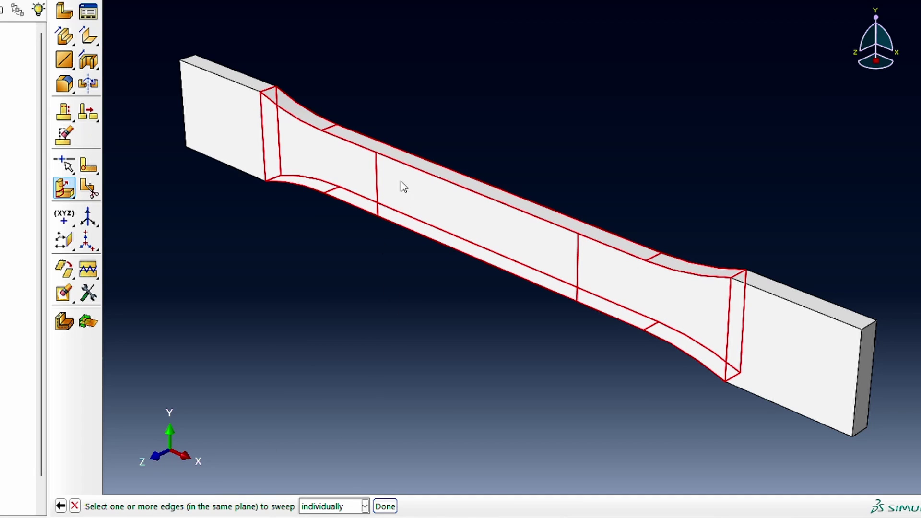
{"action": "left_click", "coordinate": [381, 185]}
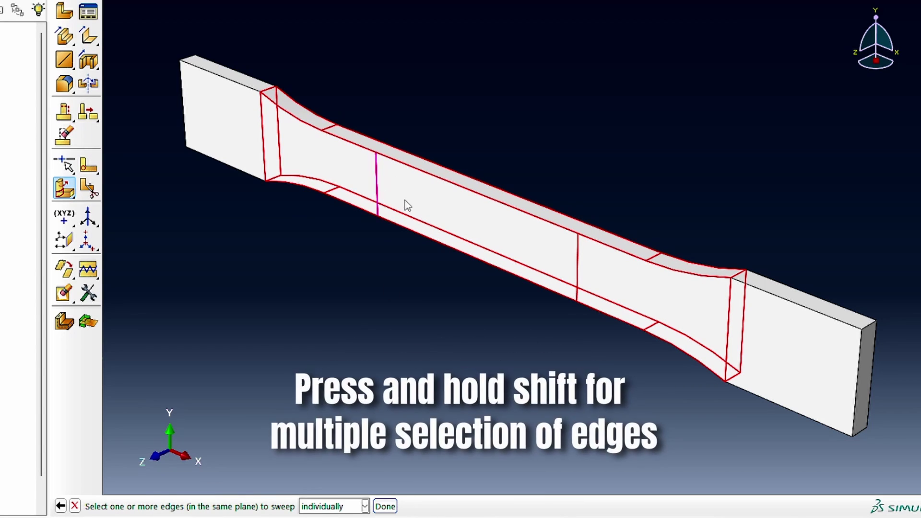
{"action": "left_click", "coordinate": [578, 285], "text": "shift"}
{"action": "left_click", "coordinate": [387, 506]}
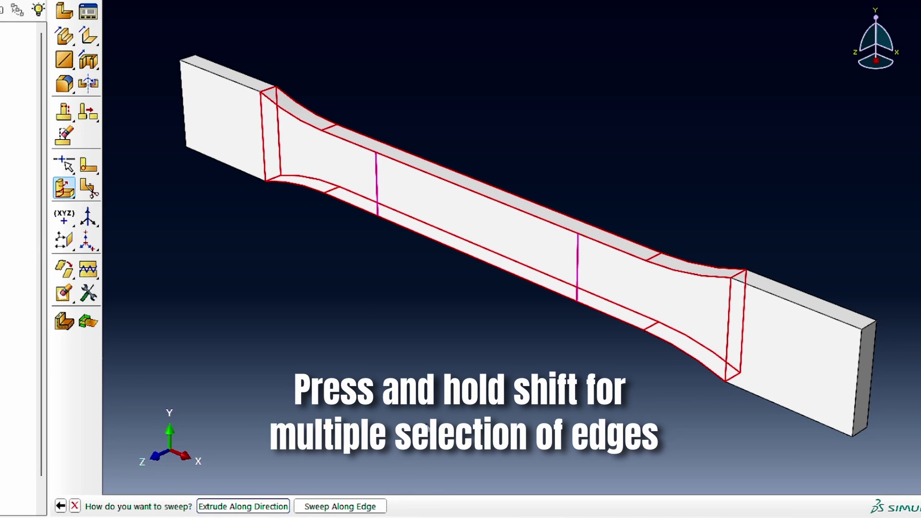
{"action": "left_click", "coordinate": [259, 508]}
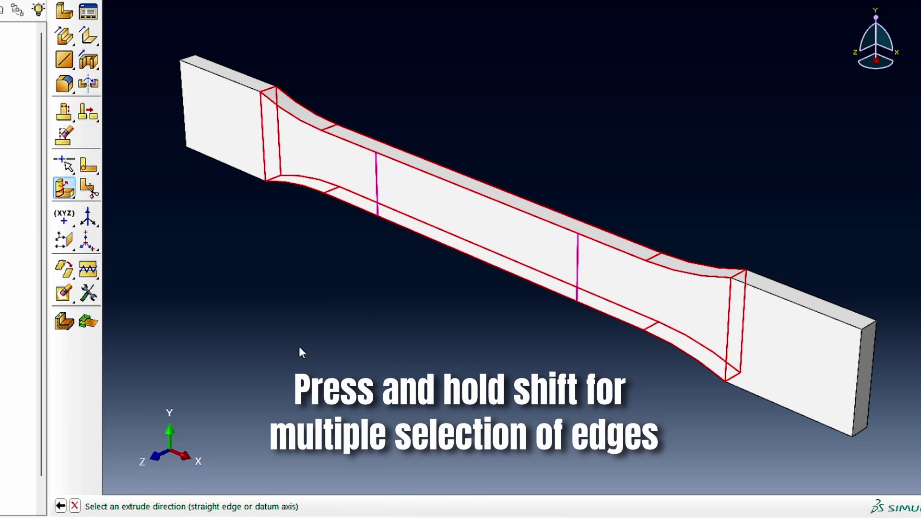
{"action": "left_click", "coordinate": [334, 128]}
{"action": "left_click", "coordinate": [230, 506]}
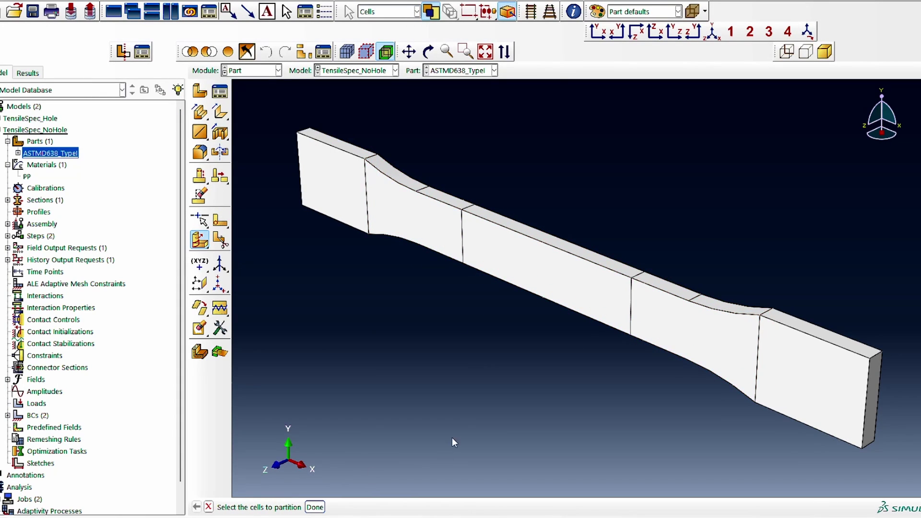
Create a geometry set named gaugeSection on the part from the central gauge cell.
{"action": "scroll", "coordinate": [484, 403], "scroll_direction": "down", "scroll_amount": 2}
{"action": "left_click_drag", "start_coordinate": [532, 207], "coordinate": [525, 433]}
{"action": "left_click", "coordinate": [517, 422]}
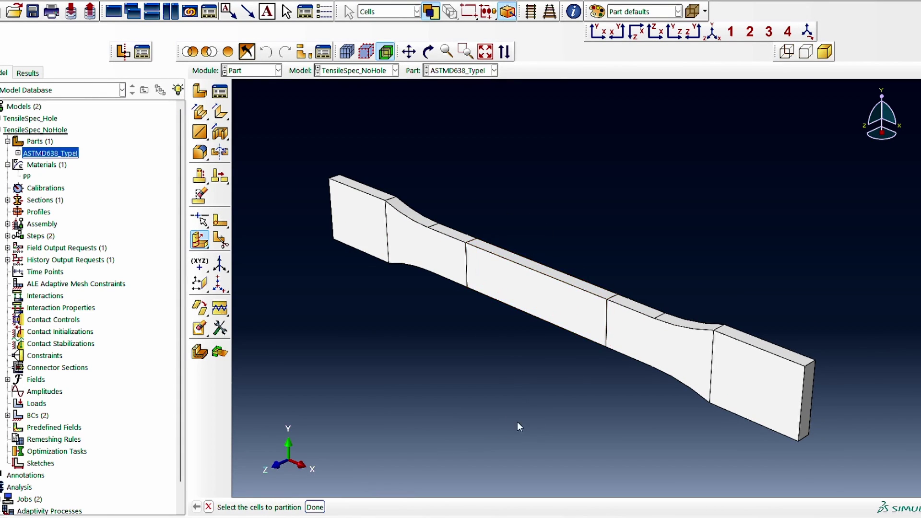
{"action": "left_click", "coordinate": [18, 153]}
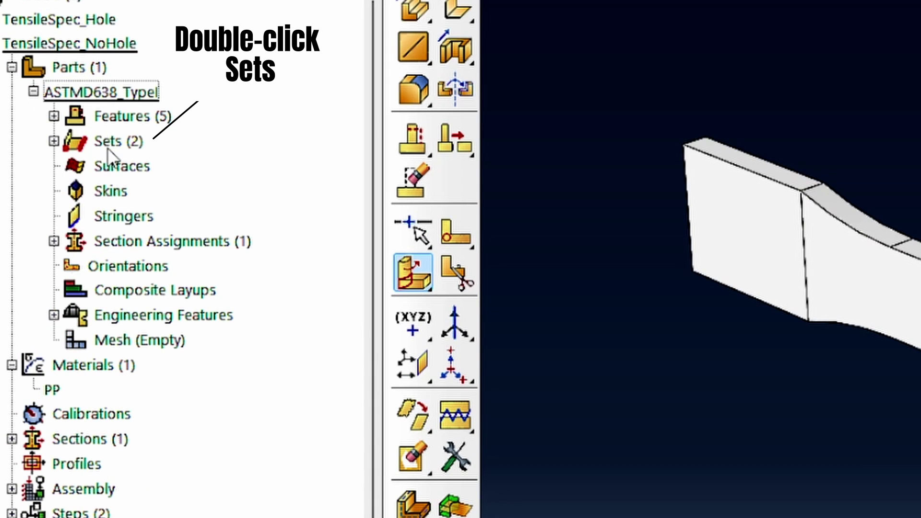
{"action": "double_click", "coordinate": [54, 176]}
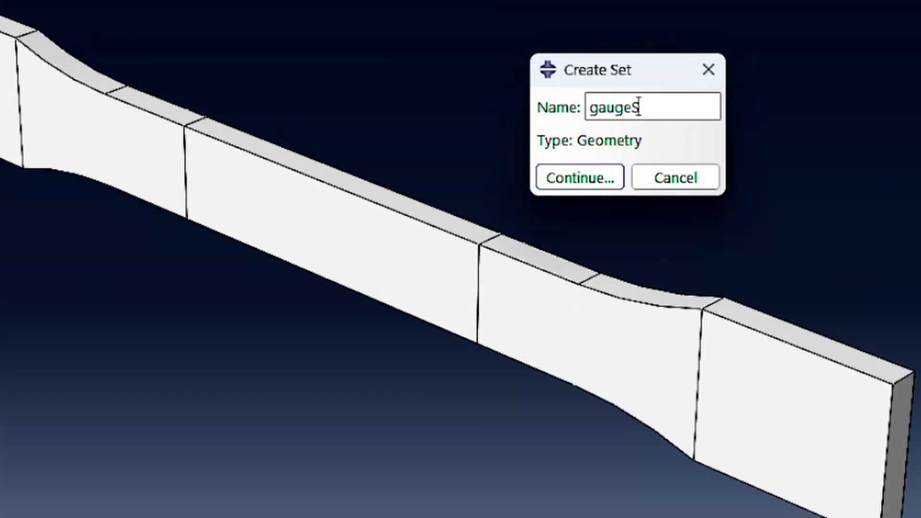
{"action": "type", "text": "ection"}
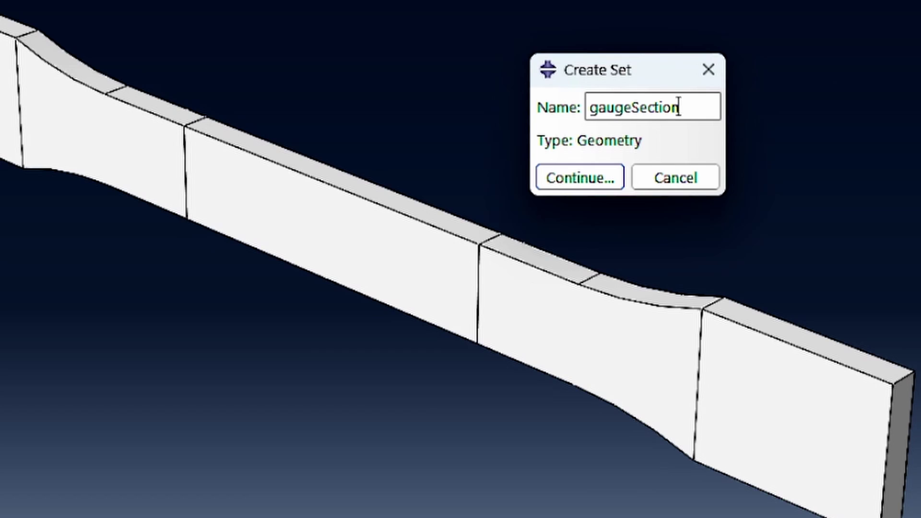
{"action": "left_click", "coordinate": [596, 188]}
{"action": "left_click", "coordinate": [331, 283]}
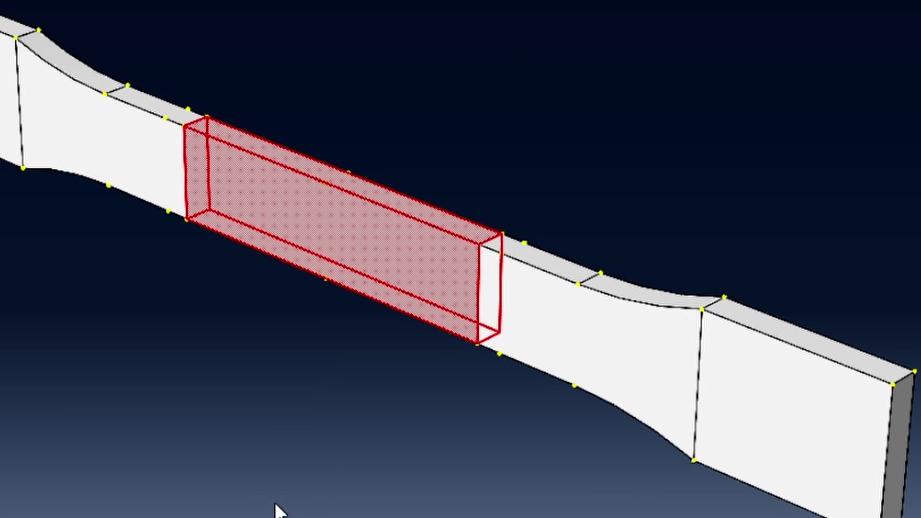
{"action": "left_click", "coordinate": [227, 501]}
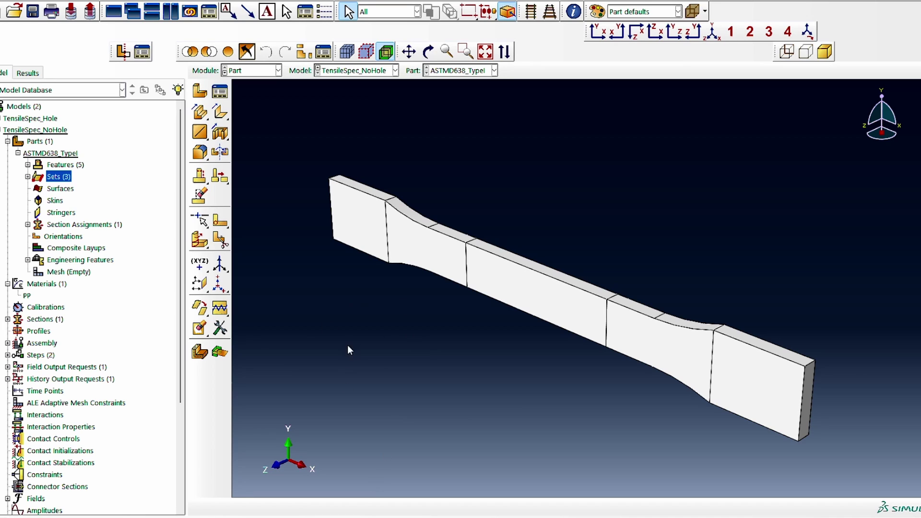
Create a history output request named GSHO in loadingStep.
{"action": "scroll", "coordinate": [96, 294], "scroll_direction": "down", "scroll_amount": 2}
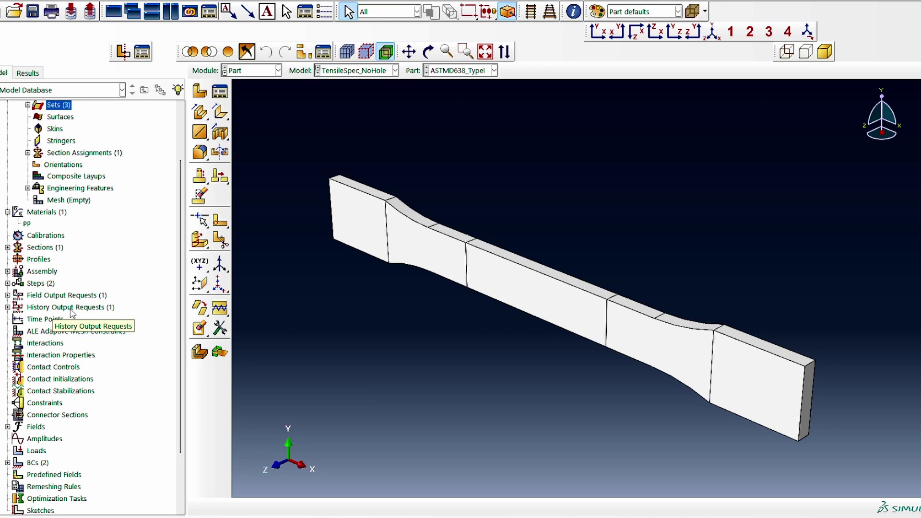
{"action": "double_click", "coordinate": [72, 307]}
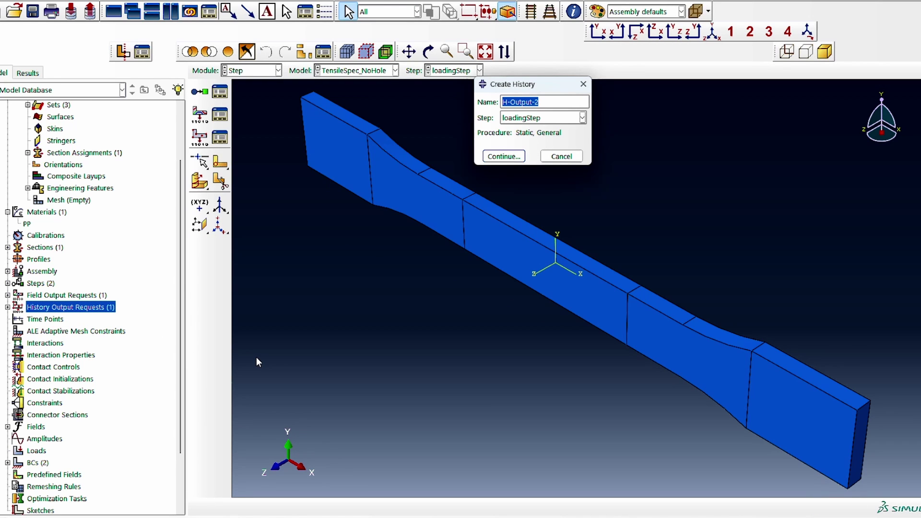
{"action": "type", "text": "GSHO"}
{"action": "key", "text": "Return"}
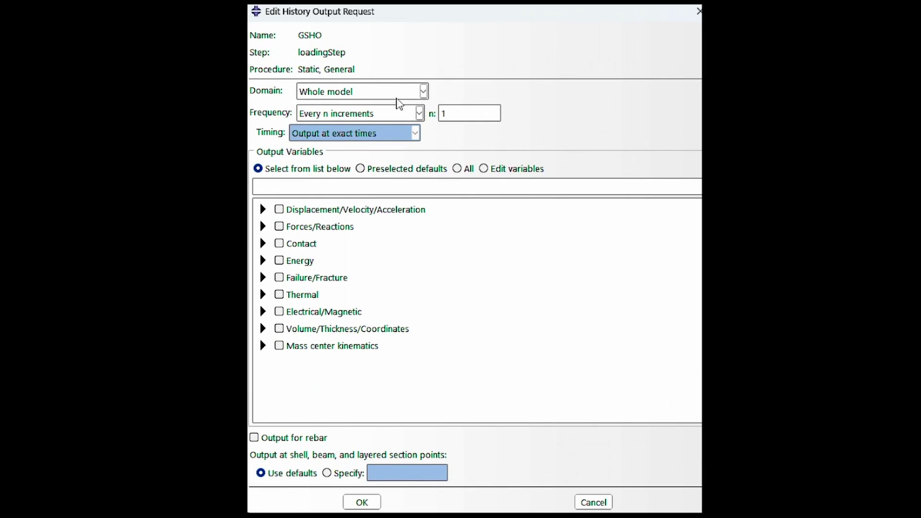
Set the GSHO domain to the set ASTMD638_TypeI-1.gaugeSection and request the output variables S11 and E11.
{"action": "left_click", "coordinate": [421, 91]}
{"action": "left_click", "coordinate": [372, 124]}
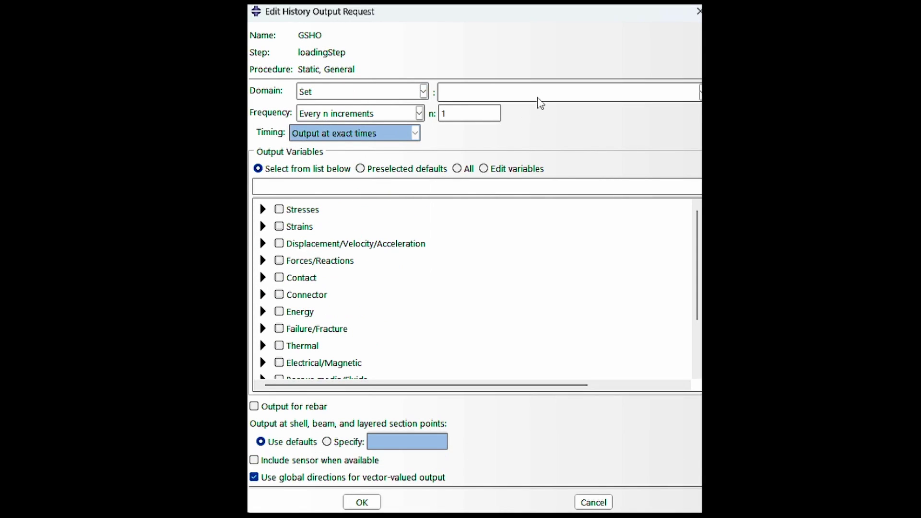
{"action": "left_click", "coordinate": [544, 96]}
{"action": "left_click", "coordinate": [549, 138]}
{"action": "left_click", "coordinate": [407, 189]}
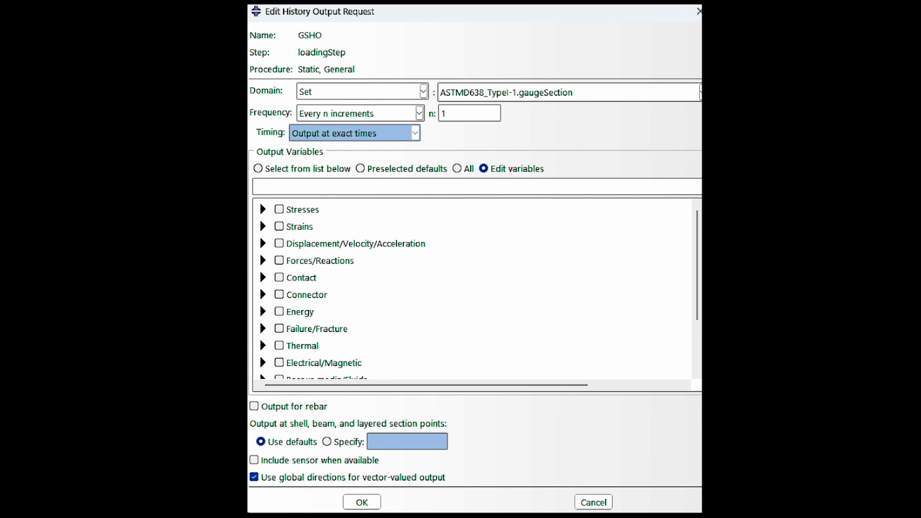
{"action": "type", "text": "S11, E11"}
{"action": "left_click", "coordinate": [361, 502]}
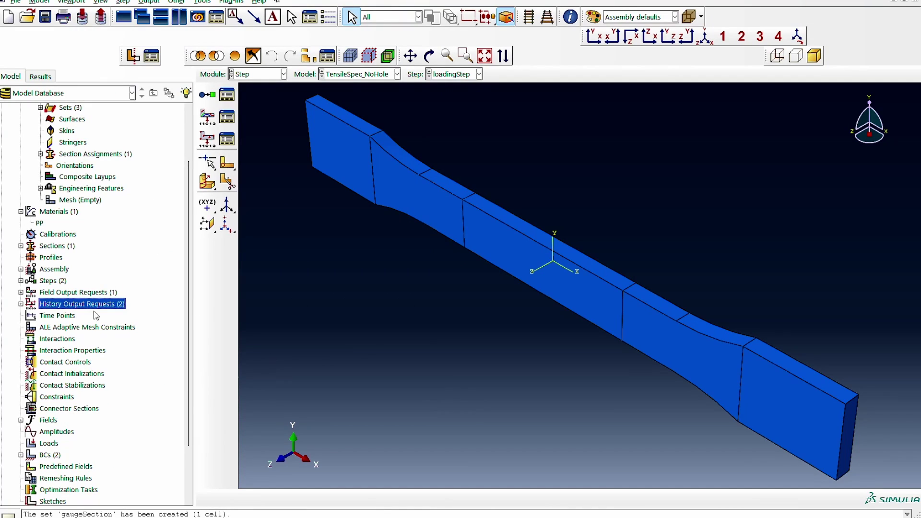
Review the settings of the FixedBack and tensileLoad boundary conditions.
{"action": "scroll", "coordinate": [116, 319], "scroll_direction": "down", "scroll_amount": 2}
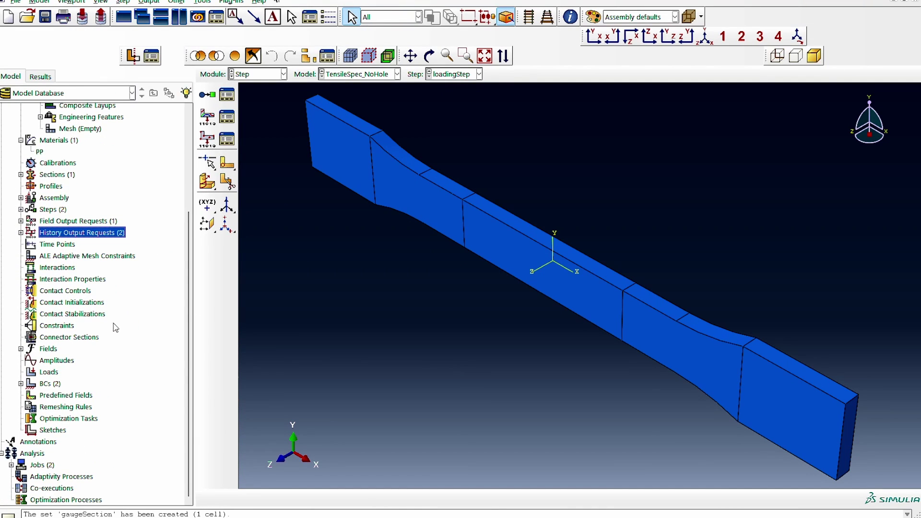
{"action": "left_click", "coordinate": [21, 383]}
{"action": "left_click", "coordinate": [57, 395]}
{"action": "double_click", "coordinate": [59, 396]}
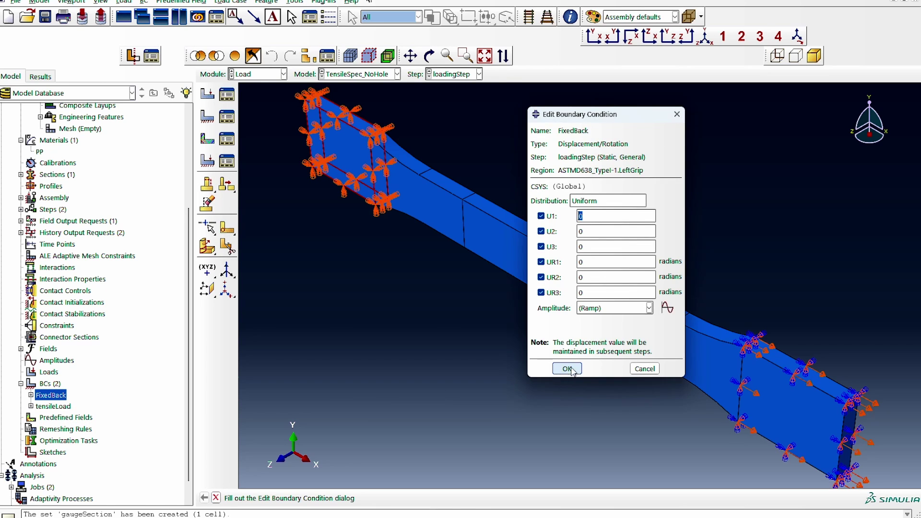
{"action": "left_click", "coordinate": [567, 368]}
{"action": "double_click", "coordinate": [53, 407]}
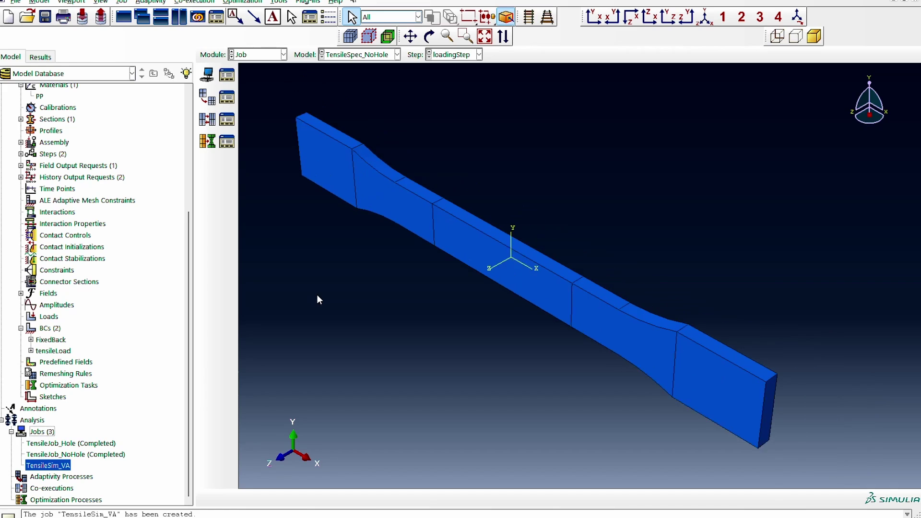
Switch to the Mesh module and seed the ASTMD638_TypeI part.
{"action": "left_click", "coordinate": [271, 54]}
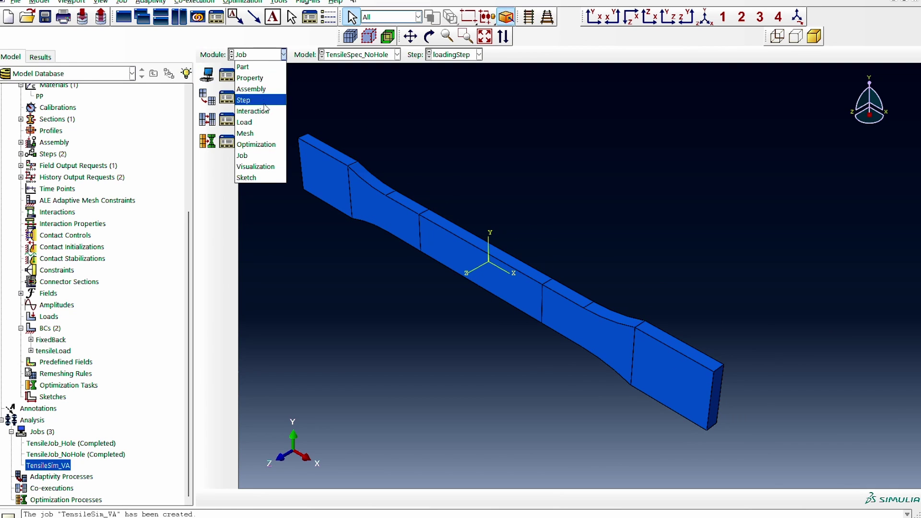
{"action": "left_click", "coordinate": [262, 134]}
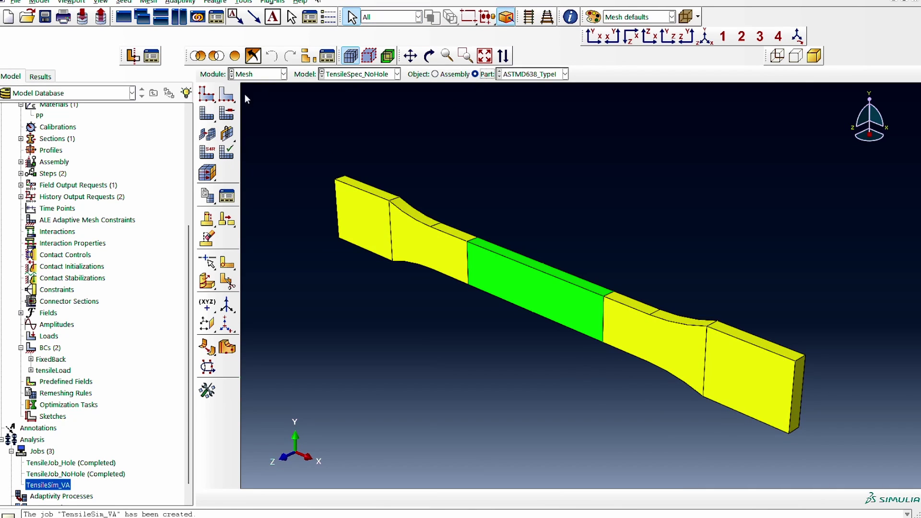
{"action": "left_click", "coordinate": [207, 94]}
{"action": "left_click", "coordinate": [438, 312]}
Assign Hex elements with the Sweep technique to all cells of the specimen and mesh the part.
{"action": "left_click", "coordinate": [227, 113]}
{"action": "left_click_drag", "start_coordinate": [264, 122], "coordinate": [699, 433]}
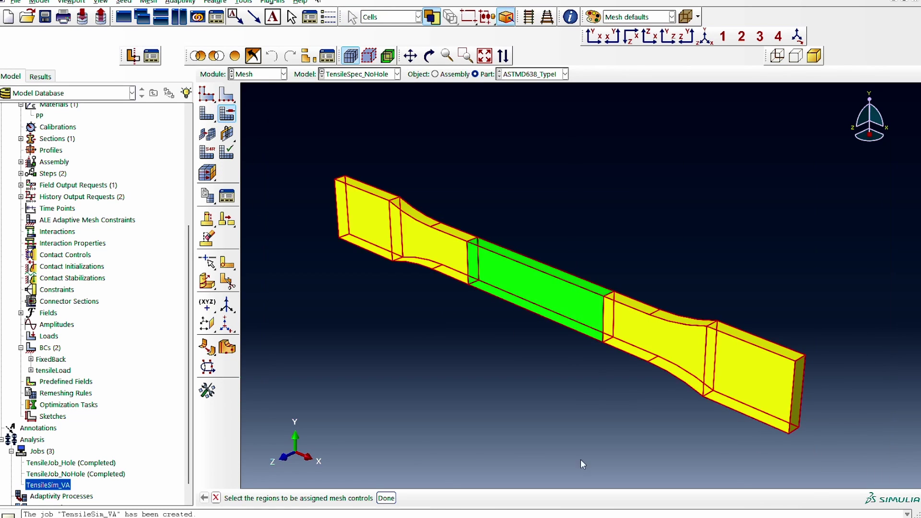
{"action": "left_click", "coordinate": [386, 498]}
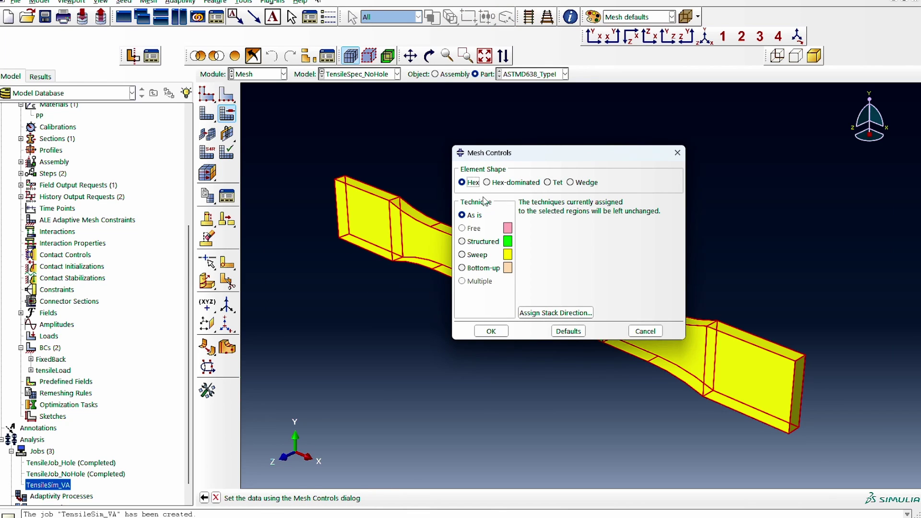
{"action": "left_click", "coordinate": [474, 255]}
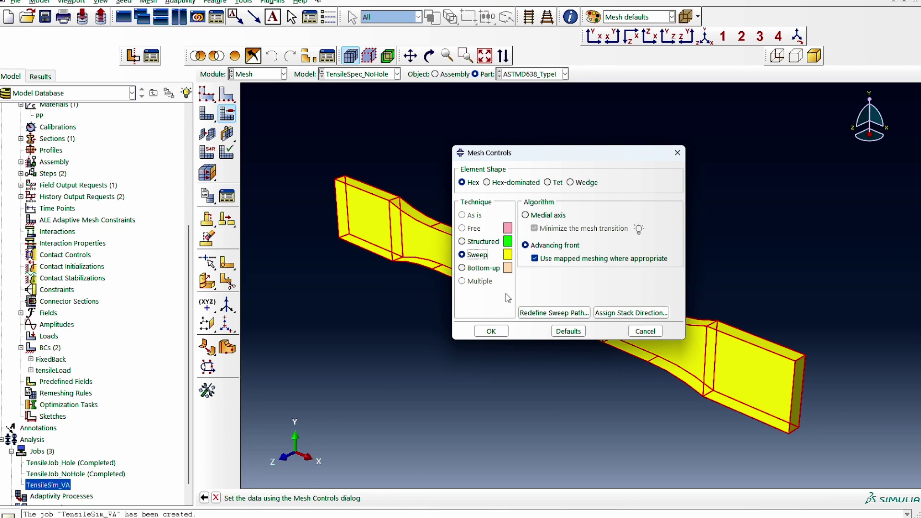
{"action": "left_click", "coordinate": [497, 331]}
{"action": "left_click", "coordinate": [207, 114]}
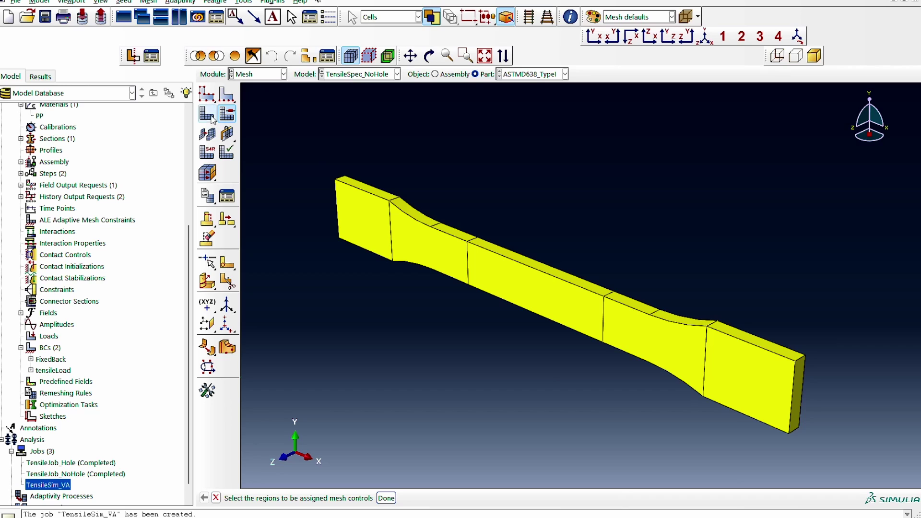
{"action": "left_click", "coordinate": [300, 498]}
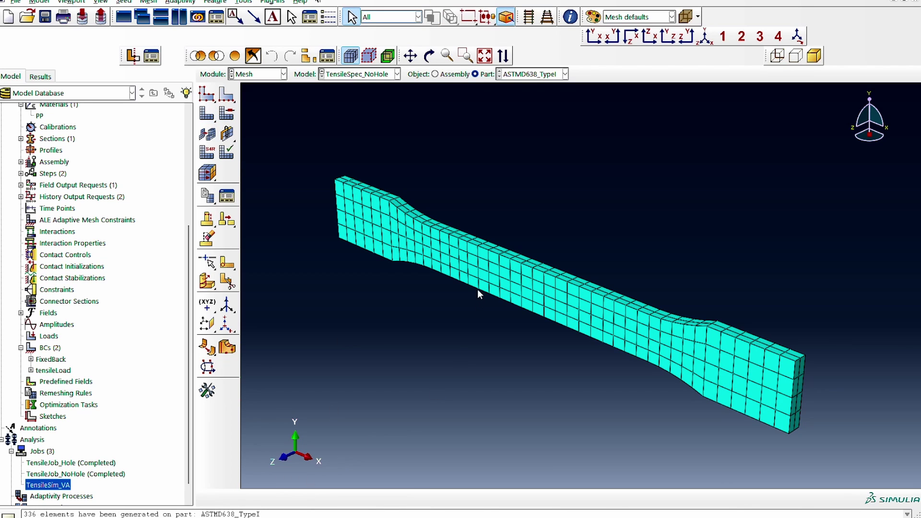
Submit the job TensileSim_VA and open its results once it completes.
{"action": "scroll", "coordinate": [116, 443], "scroll_direction": "down", "scroll_amount": 2}
{"action": "right_click", "coordinate": [55, 466]}
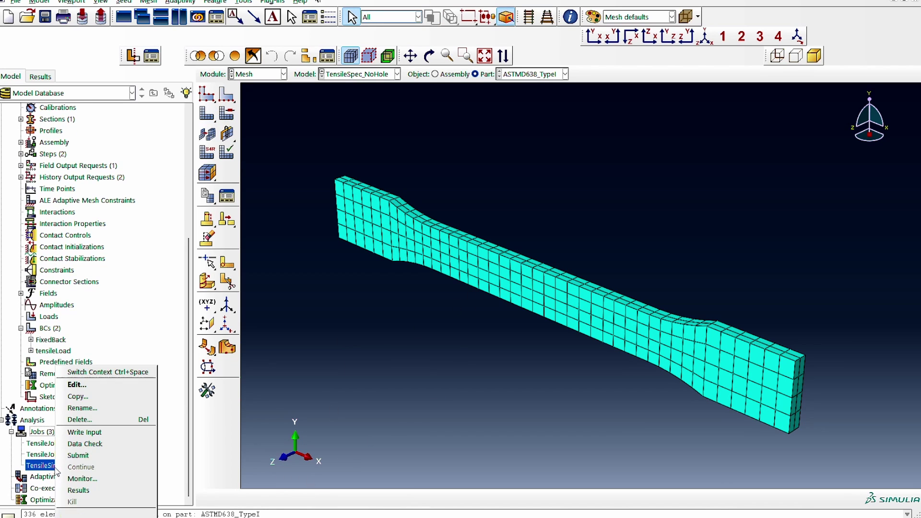
{"action": "left_click", "coordinate": [89, 456]}
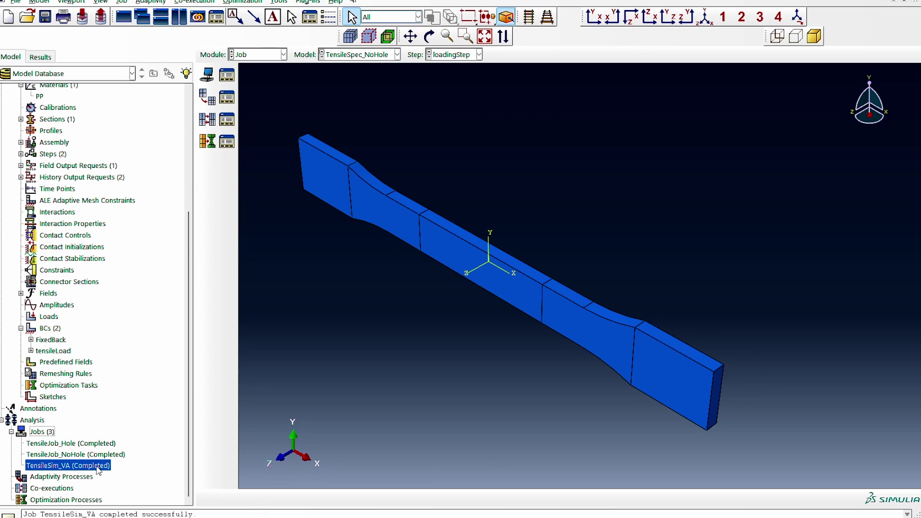
{"action": "right_click", "coordinate": [98, 470]}
{"action": "left_click", "coordinate": [142, 490]}
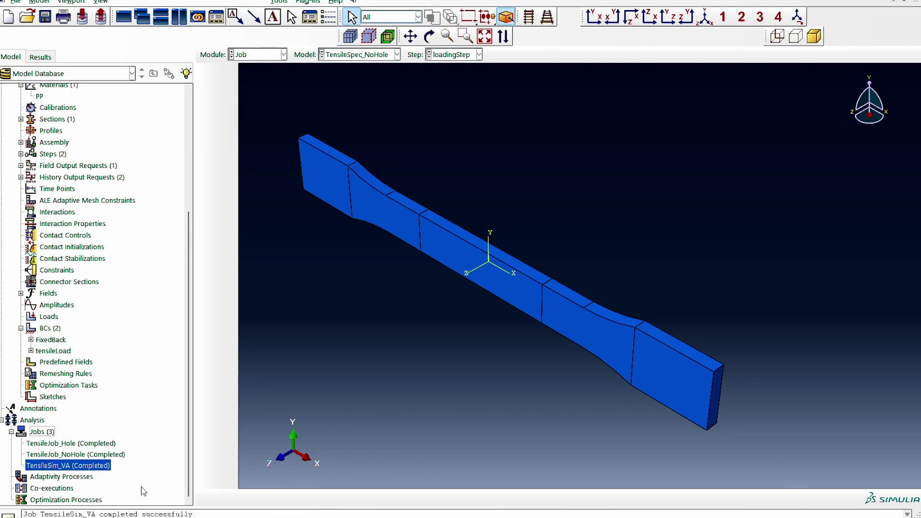
{"action": "scroll", "coordinate": [373, 326], "scroll_direction": "down", "scroll_amount": 3}
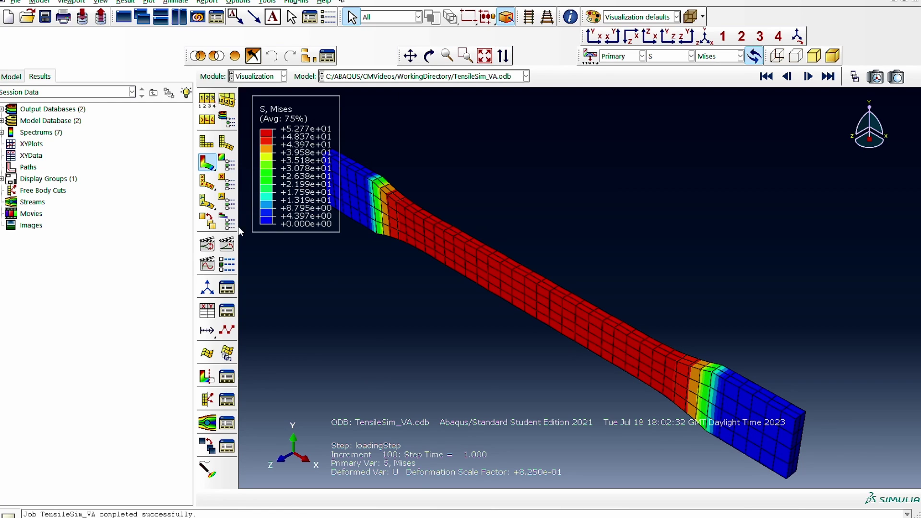
{"action": "left_click", "coordinate": [207, 245]}
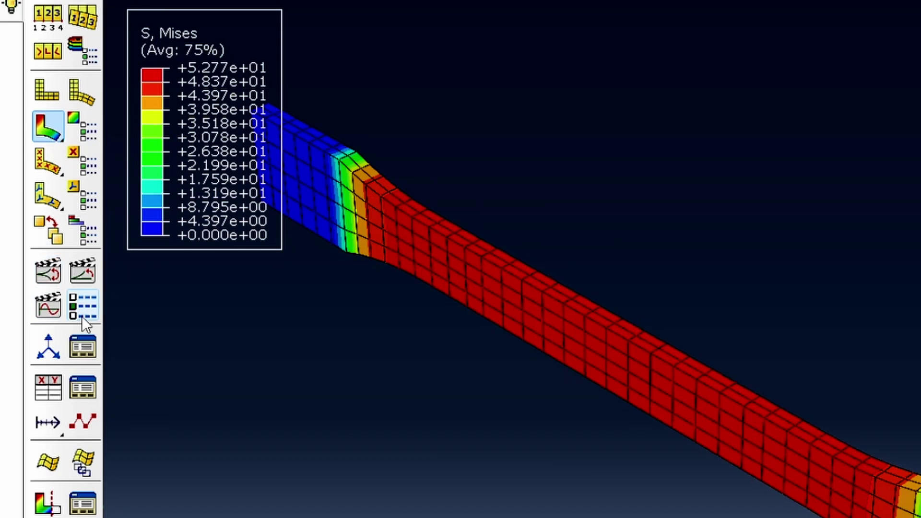
Create XY data from the ODB history output by averaging the E11 strains of gauge elements 73 to 168, saved as CaseI_E11VA.
{"action": "left_click", "coordinate": [47, 389]}
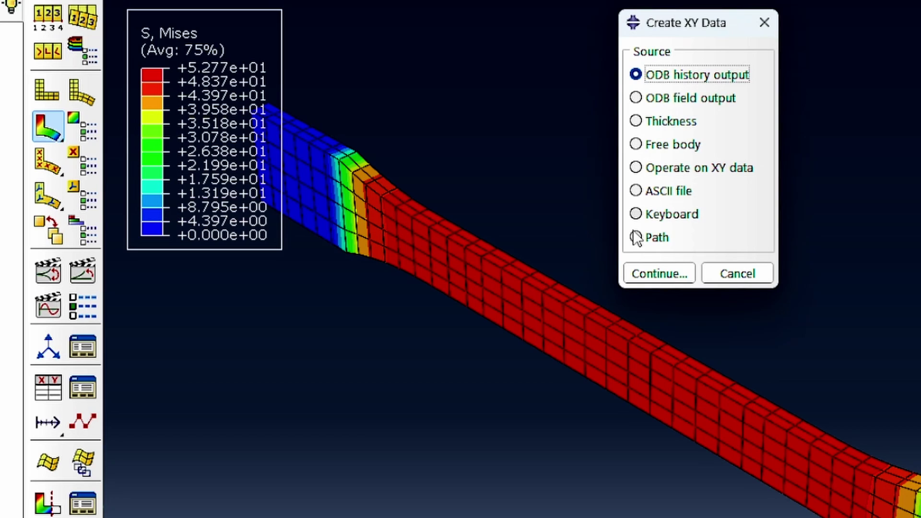
{"action": "left_click", "coordinate": [659, 274]}
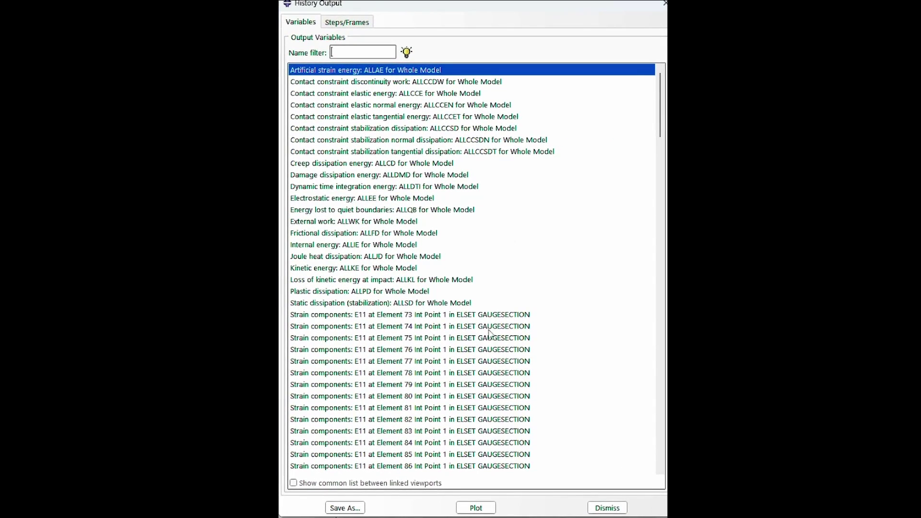
{"action": "left_click", "coordinate": [494, 317]}
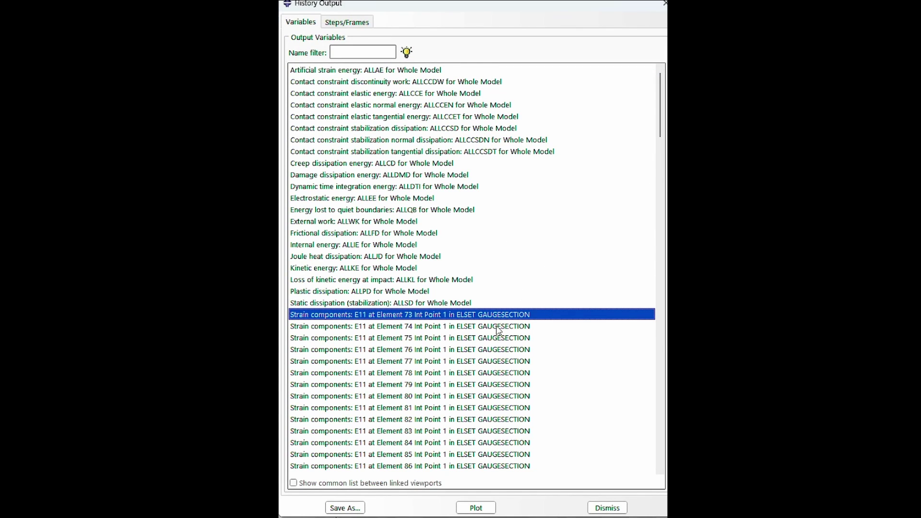
{"action": "left_click_drag", "start_coordinate": [666, 143], "coordinate": [665, 304]}
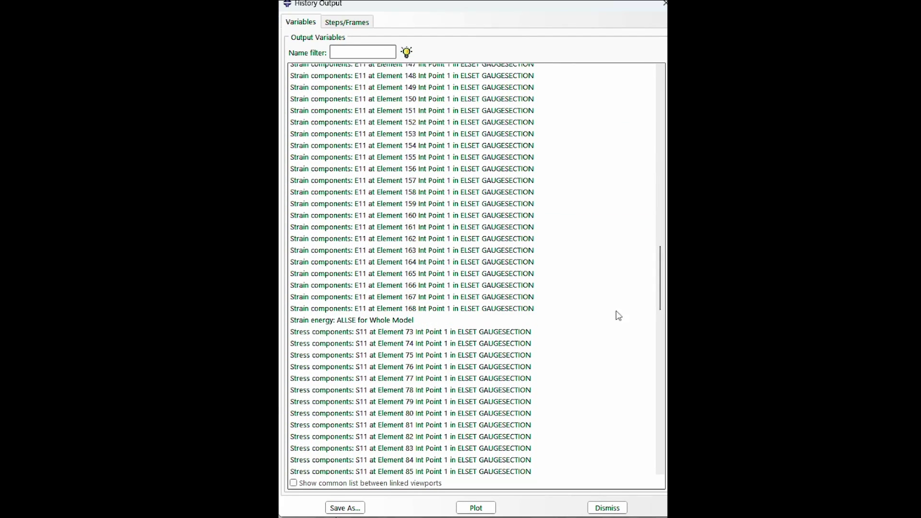
{"action": "left_click", "coordinate": [483, 309], "text": "shift"}
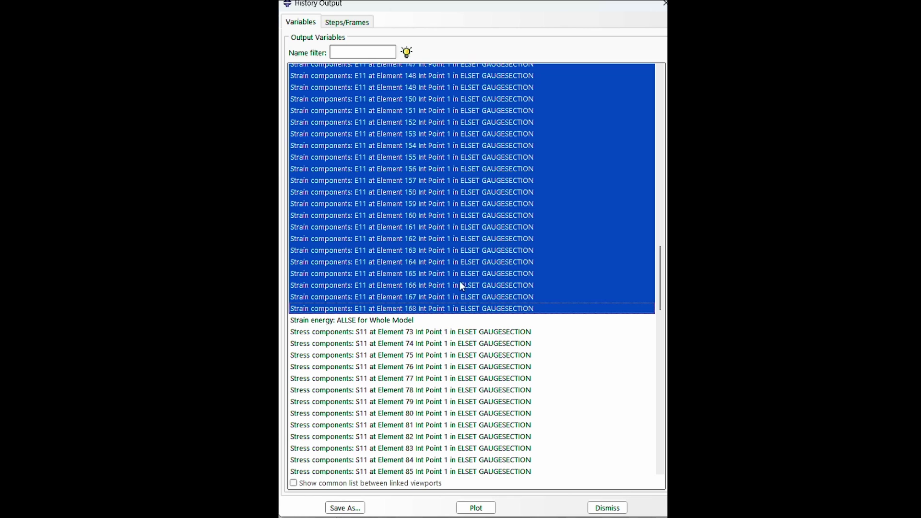
{"action": "left_click", "coordinate": [348, 508]}
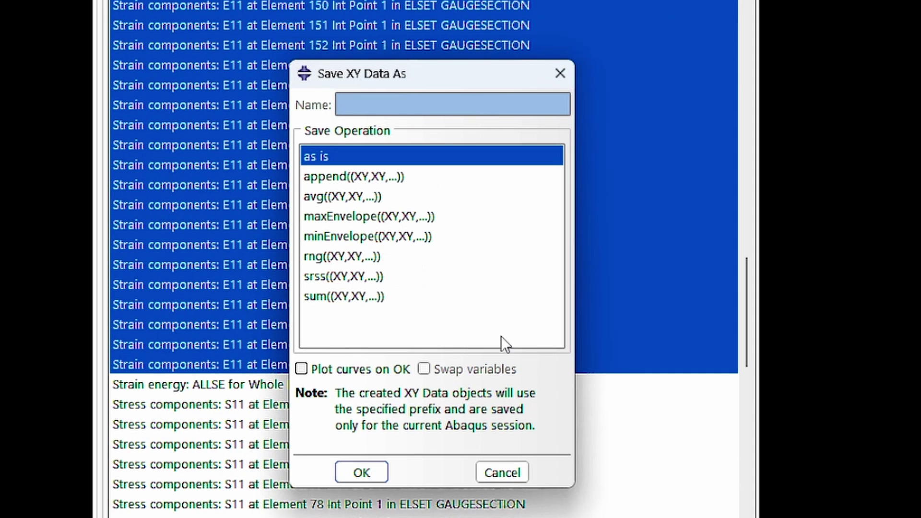
{"action": "left_click", "coordinate": [339, 194]}
{"action": "left_click_drag", "start_coordinate": [403, 102], "coordinate": [322, 99]}
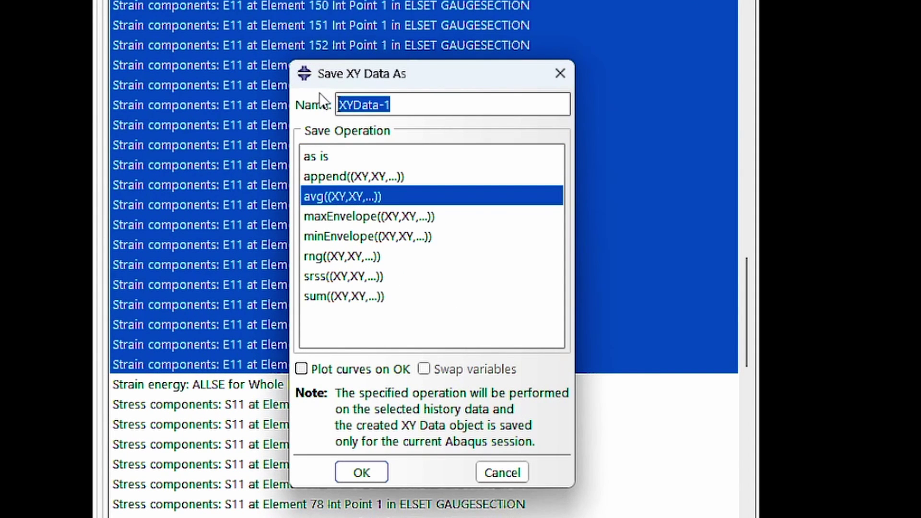
{"action": "type", "text": "E11VA"}
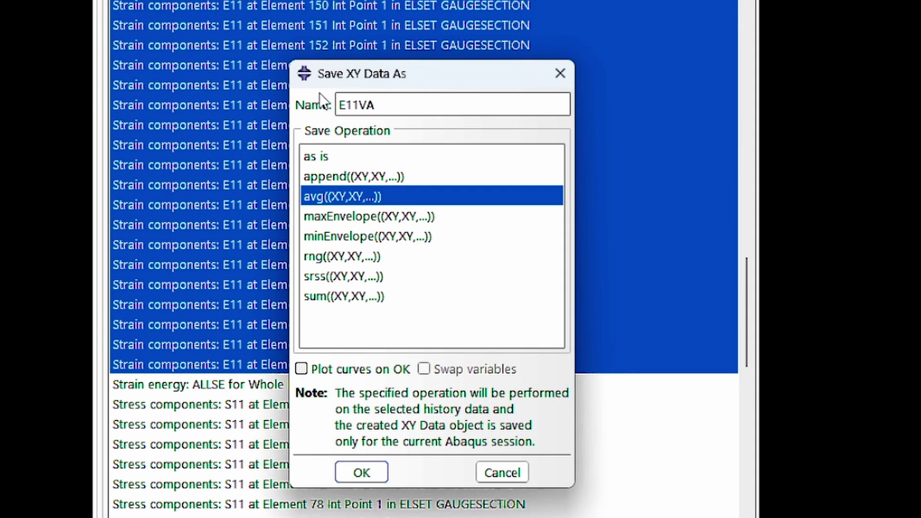
{"action": "key", "text": "Home"}
{"action": "type", "text": "CaseI_"}
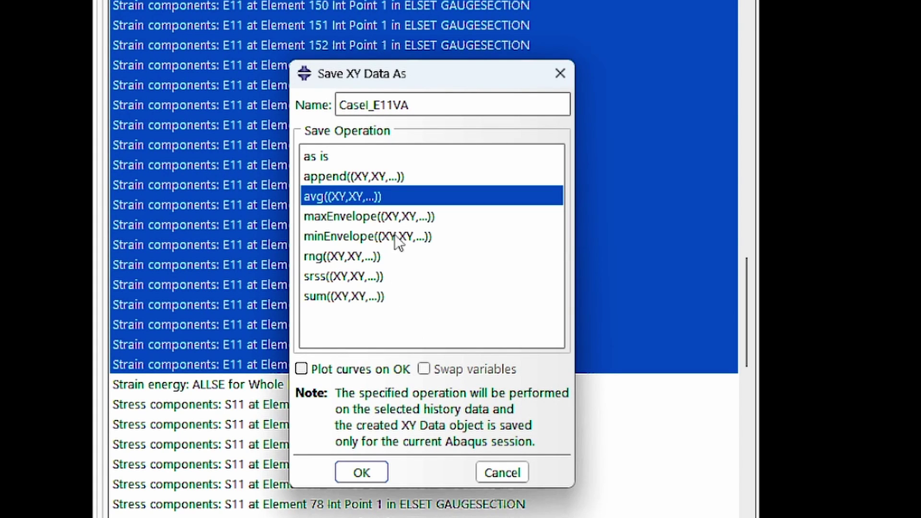
{"action": "left_click", "coordinate": [353, 471]}
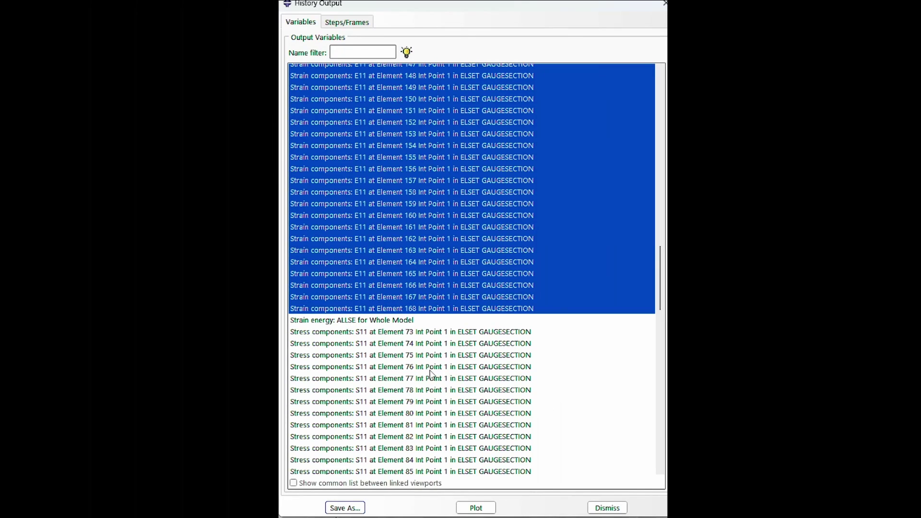
Save the average of the S11 stresses of gauge elements 73 to 168 as CaseI_S11VA and close the history output.
{"action": "left_click", "coordinate": [432, 333]}
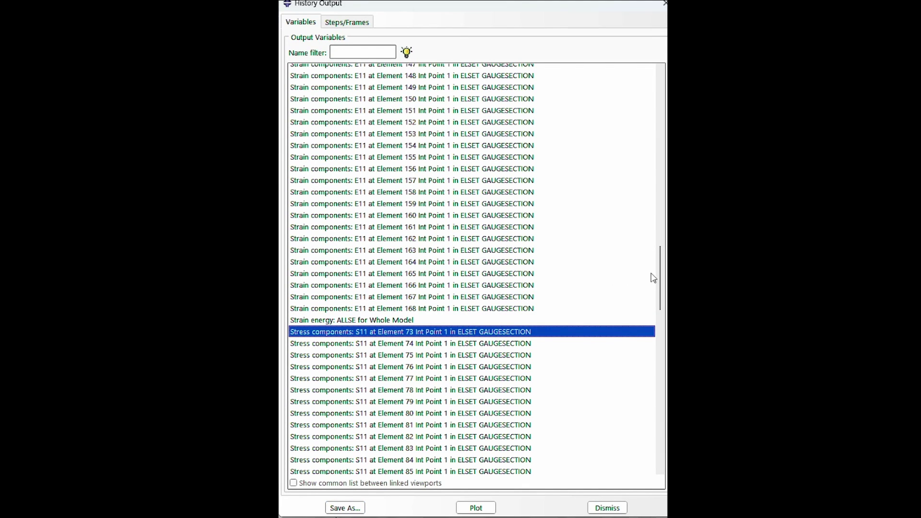
{"action": "left_click_drag", "start_coordinate": [661, 275], "coordinate": [665, 434]}
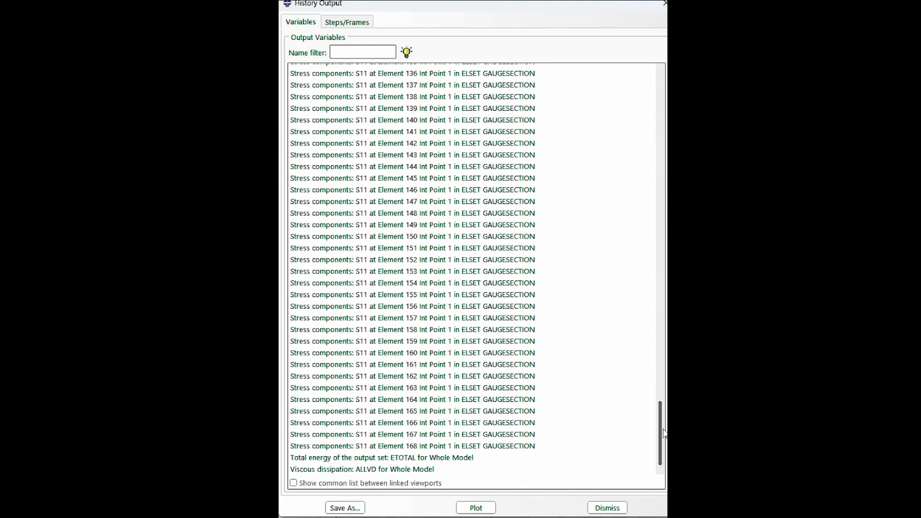
{"action": "left_click", "coordinate": [481, 446], "text": "shift"}
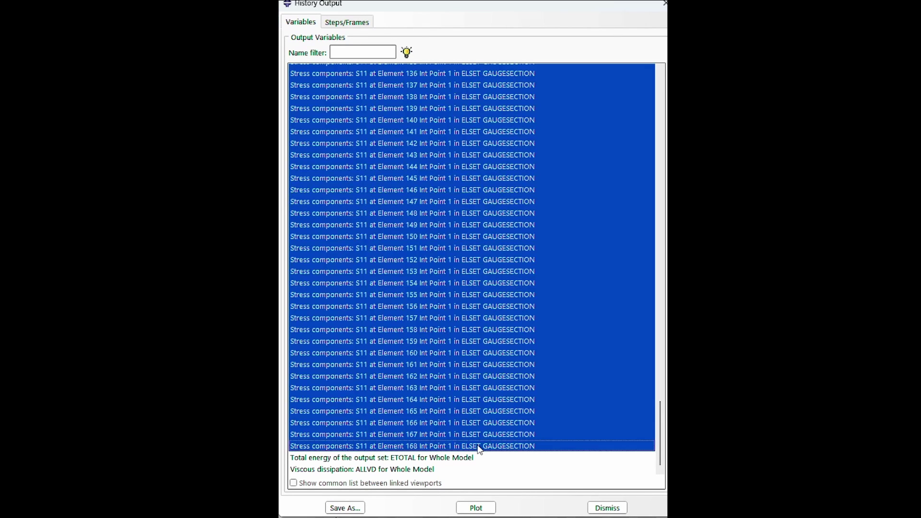
{"action": "left_click", "coordinate": [344, 508]}
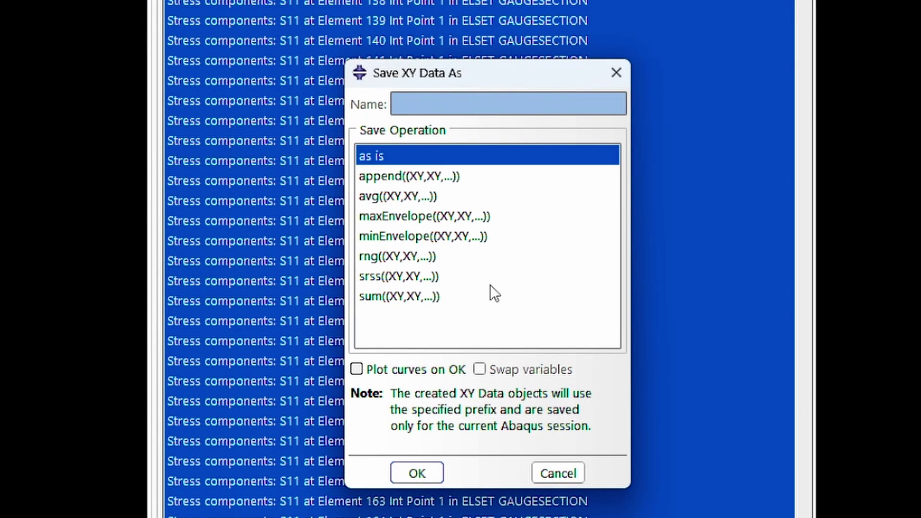
{"action": "left_click", "coordinate": [422, 211]}
{"action": "left_click_drag", "start_coordinate": [452, 101], "coordinate": [317, 96]}
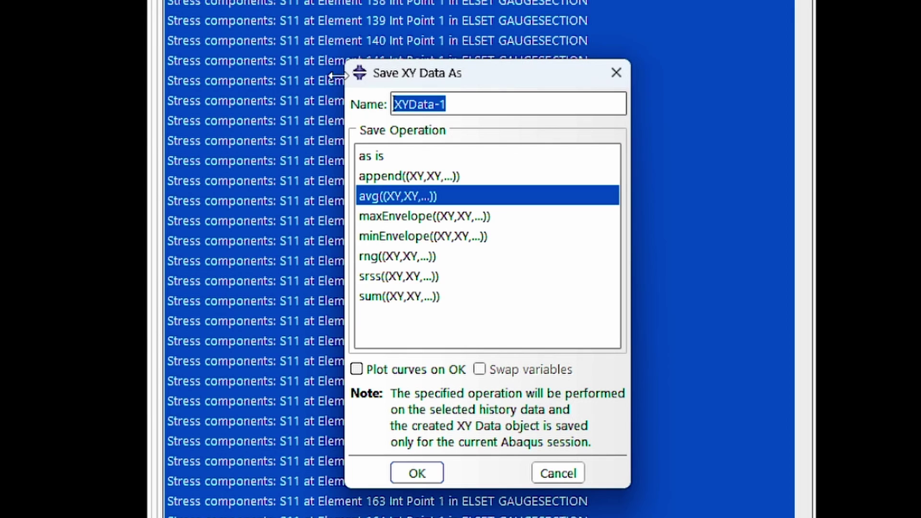
{"action": "type", "text": "Case1_S1"}
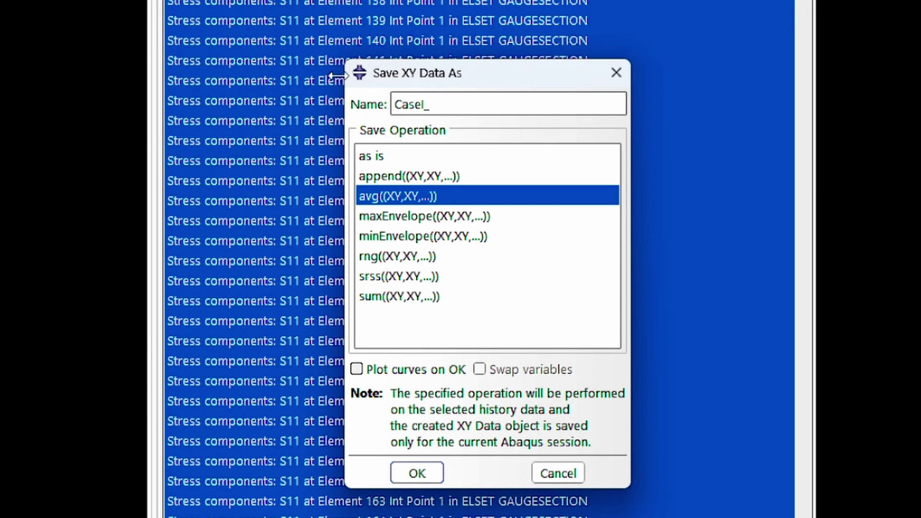
{"action": "type", "text": "1VA"}
{"action": "left_click", "coordinate": [402, 468]}
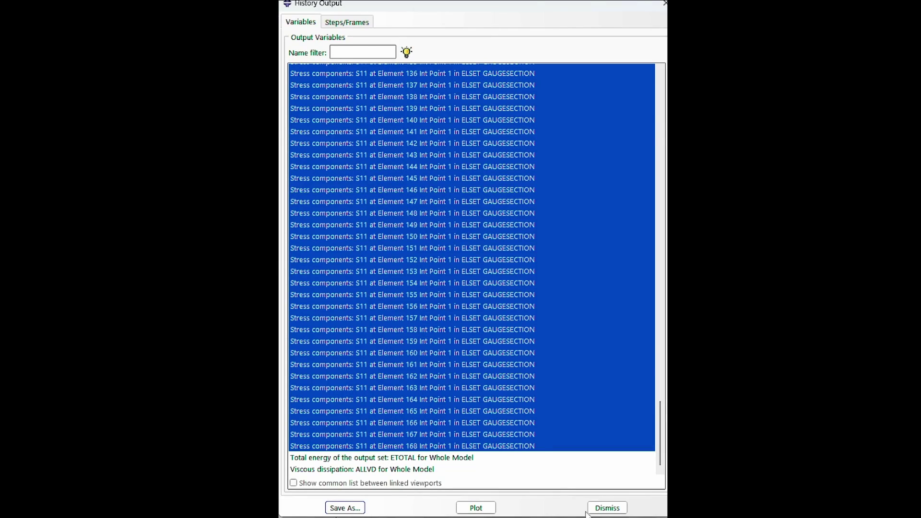
{"action": "left_click", "coordinate": [590, 510]}
Combine CaseI_E11VA and CaseI_S11VA into one stress-strain curve by operating on XY data, plot the expression and close the dialog.
{"action": "left_click", "coordinate": [209, 334]}
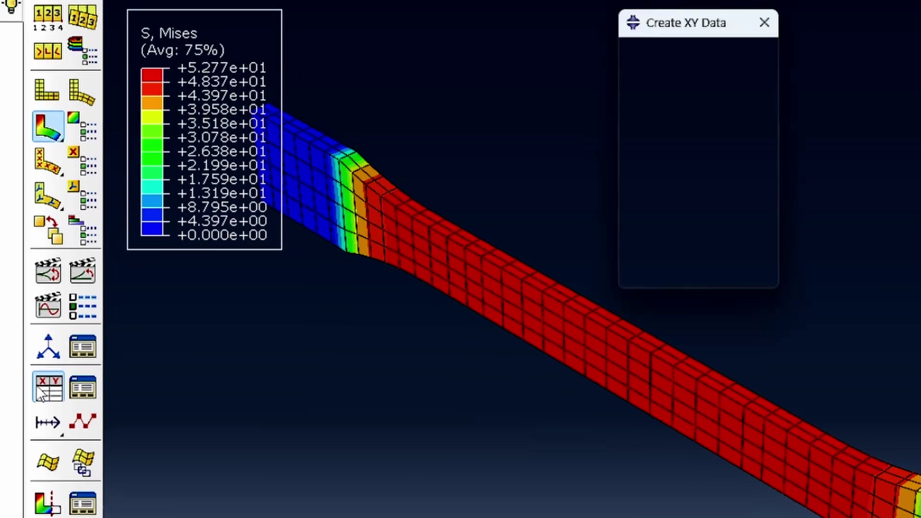
{"action": "left_click", "coordinate": [677, 167]}
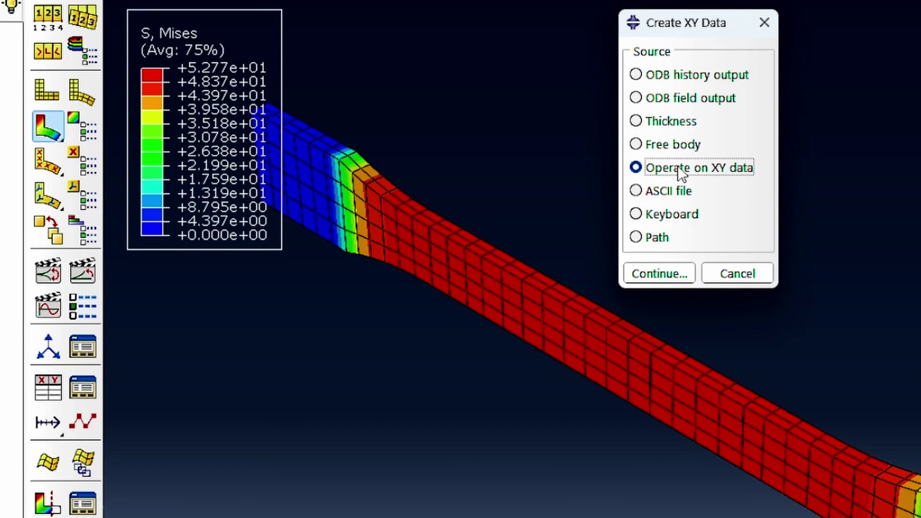
{"action": "left_click", "coordinate": [666, 272]}
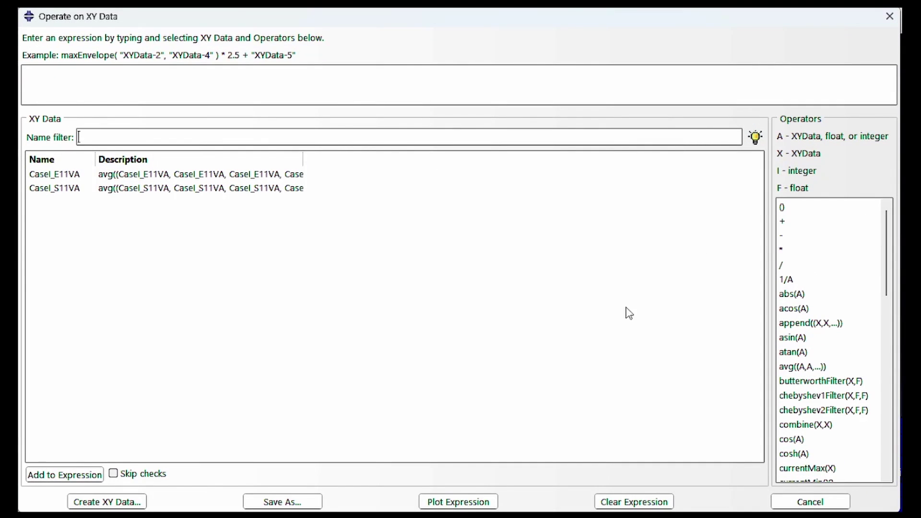
{"action": "double_click", "coordinate": [806, 424]}
{"action": "double_click", "coordinate": [73, 175]}
{"action": "left_click", "coordinate": [71, 189]}
{"action": "double_click", "coordinate": [72, 190]}
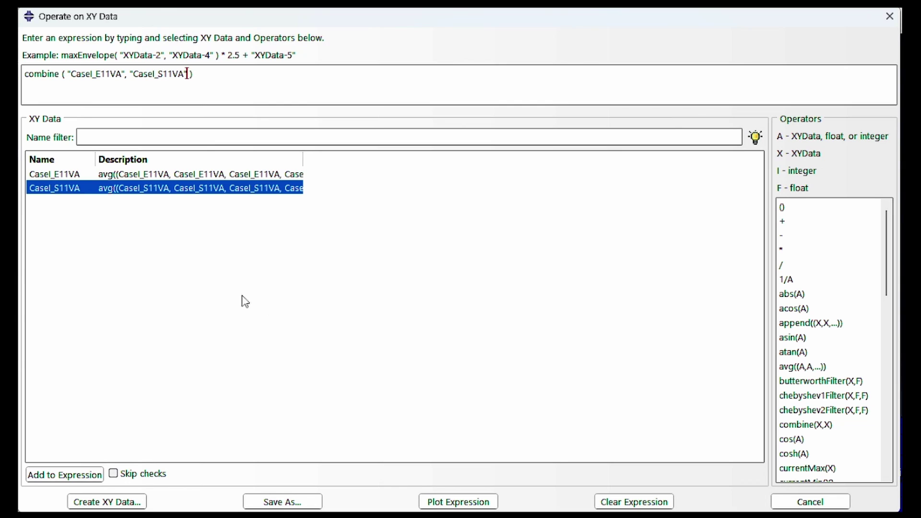
{"action": "left_click", "coordinate": [458, 502]}
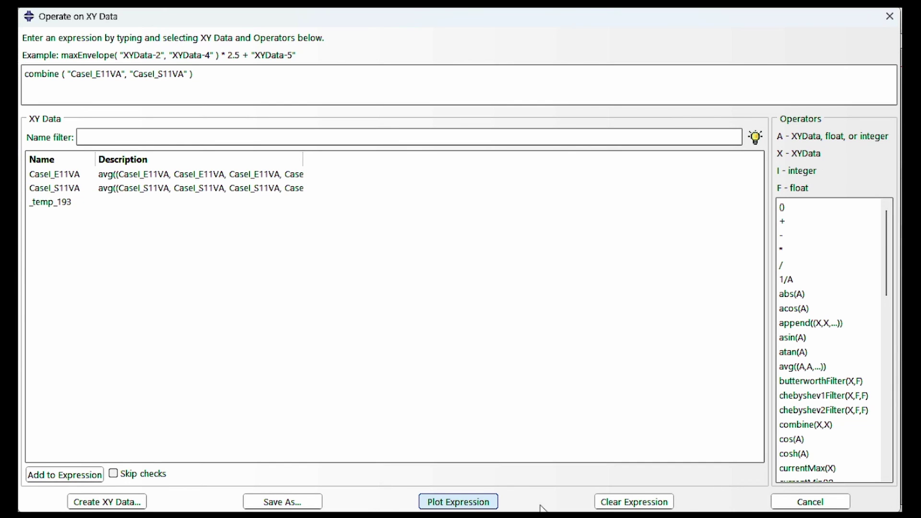
{"action": "left_click", "coordinate": [810, 502]}
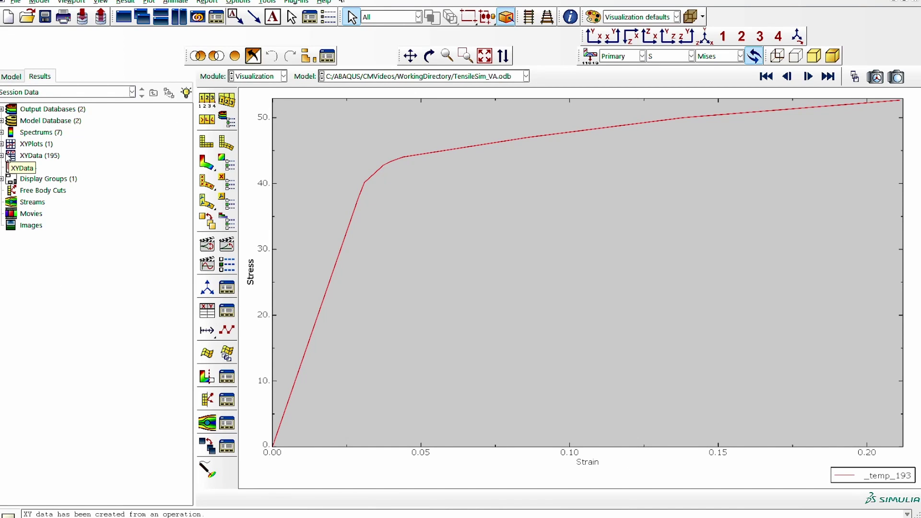
Rename the combined XY data set _temp_193 to CaseI_S11vsE11.
{"action": "left_click", "coordinate": [2, 156]}
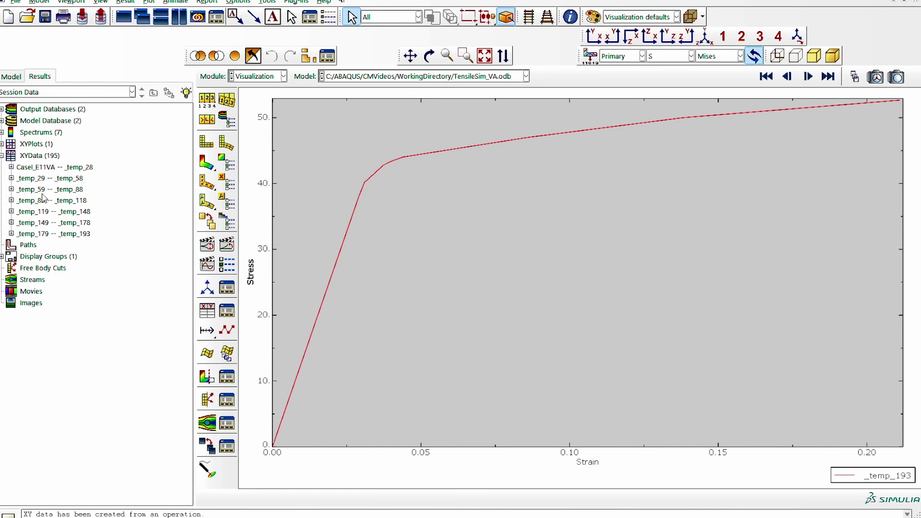
{"action": "left_click", "coordinate": [11, 234]}
{"action": "left_click", "coordinate": [47, 386]}
{"action": "left_click", "coordinate": [50, 432]}
{"action": "right_click", "coordinate": [52, 433]}
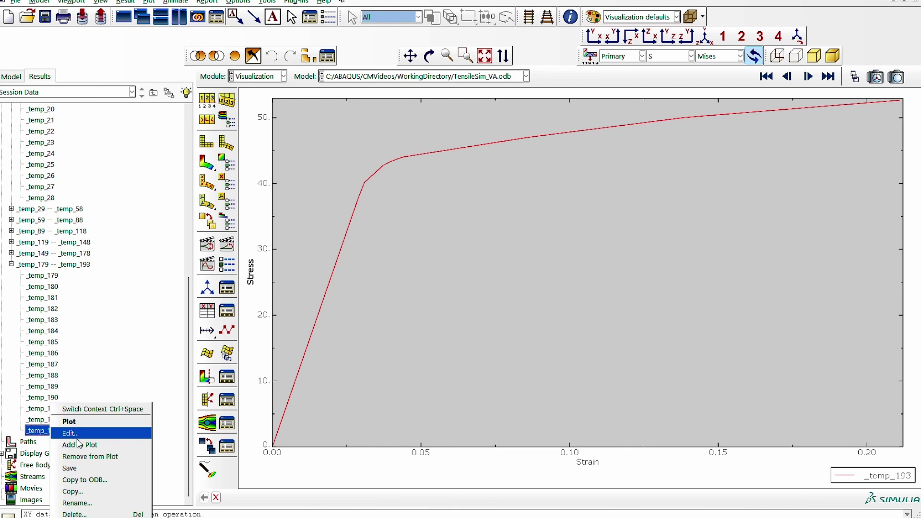
{"action": "left_click", "coordinate": [84, 504]}
{"action": "type", "text": "CaseI_S11vsE11"}
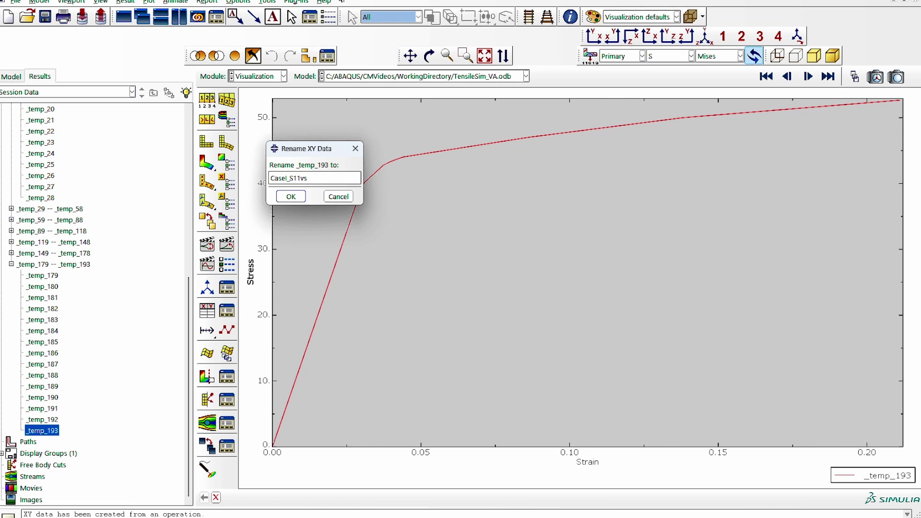
{"action": "left_click", "coordinate": [291, 196]}
Delete all remaining temporary XY data sets from the session data.
{"action": "scroll", "coordinate": [58, 309], "scroll_direction": "up", "scroll_amount": 10}
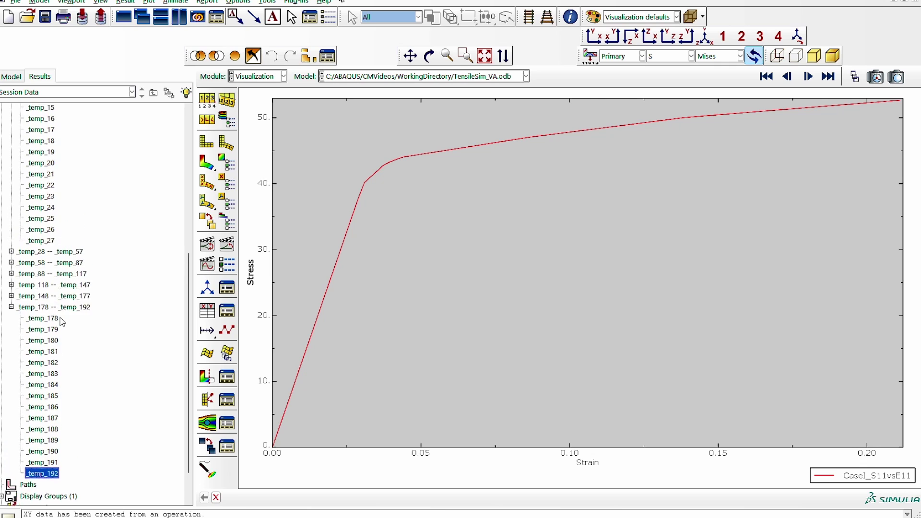
{"action": "left_click", "coordinate": [40, 211], "text": "shift"}
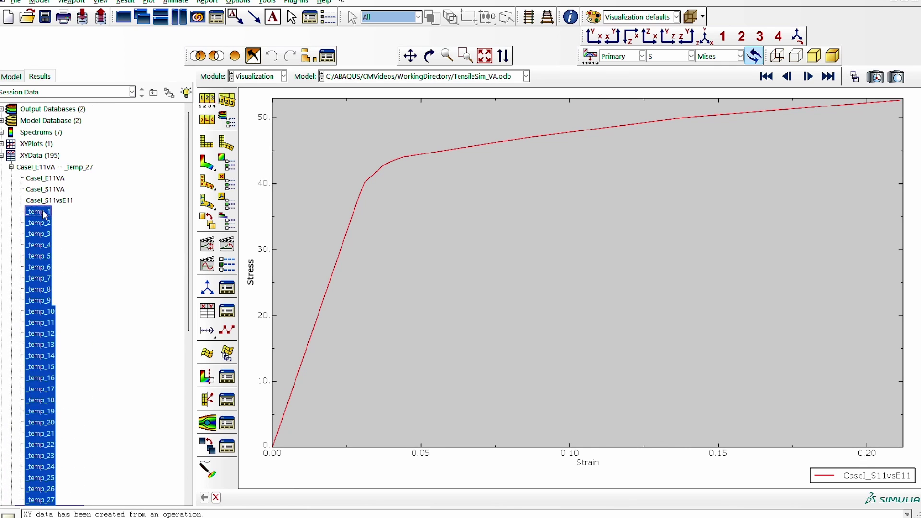
{"action": "key", "text": "Delete"}
Delete the CaseI_E11VA and CaseI_S11VA data sets, keeping only CaseI_S11vsE11.
{"action": "left_click", "coordinate": [43, 181]}
{"action": "left_click", "coordinate": [49, 170], "text": "ctrl"}
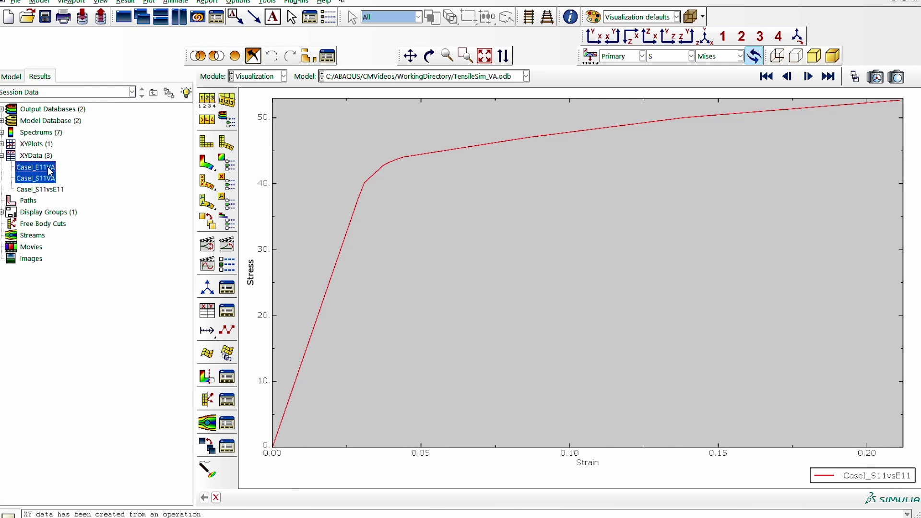
{"action": "right_click", "coordinate": [50, 169]}
{"action": "left_click", "coordinate": [83, 281]}
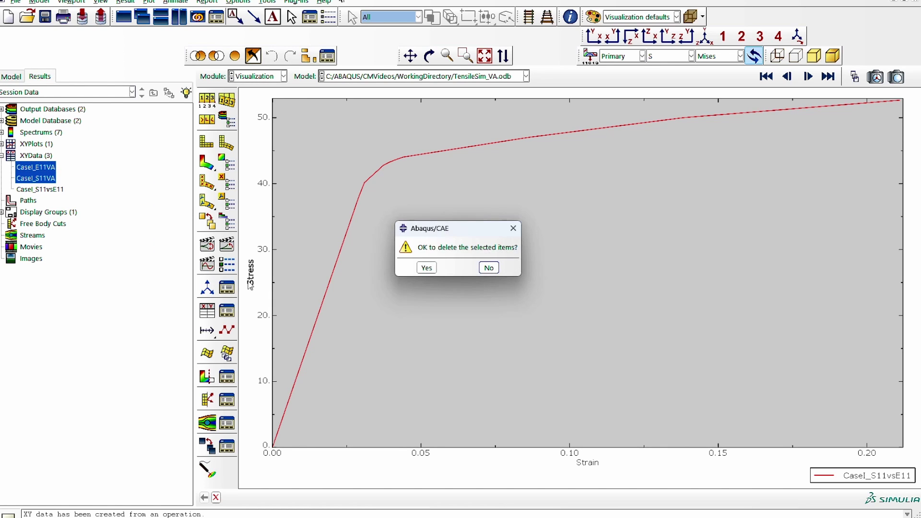
{"action": "left_click", "coordinate": [429, 267]}
{"action": "left_click", "coordinate": [52, 171]}
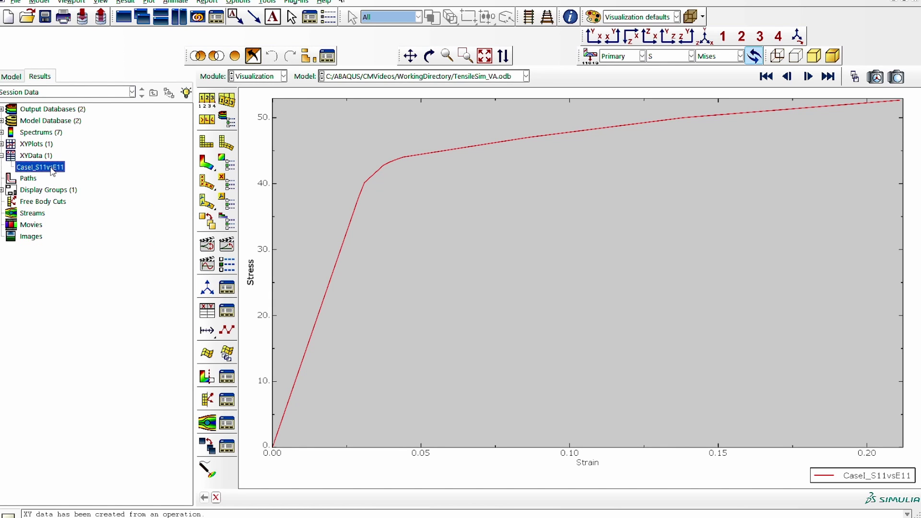
{"action": "left_click", "coordinate": [40, 306]}
Return to the model database and open the ASTMD638_TypeI part of the TensileSpec_Hole model.
{"action": "left_click", "coordinate": [6, 79]}
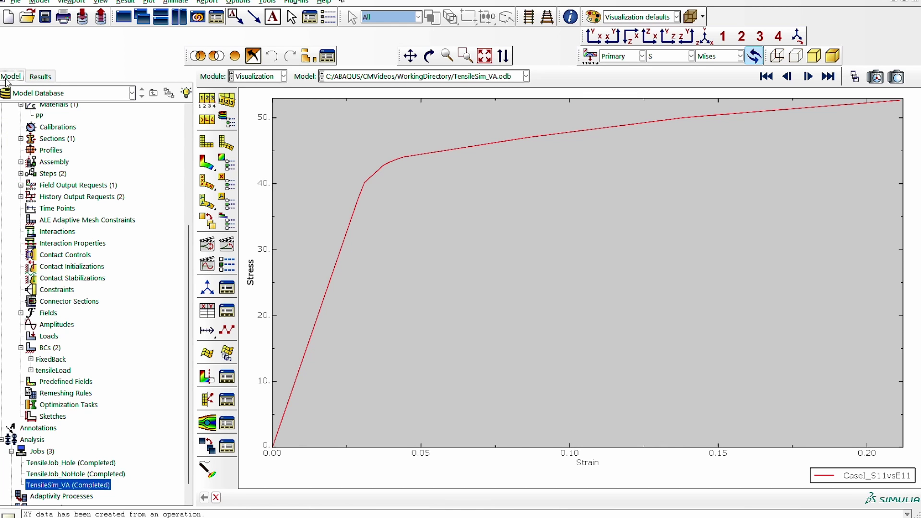
{"action": "scroll", "coordinate": [113, 196], "scroll_direction": "up", "scroll_amount": 5}
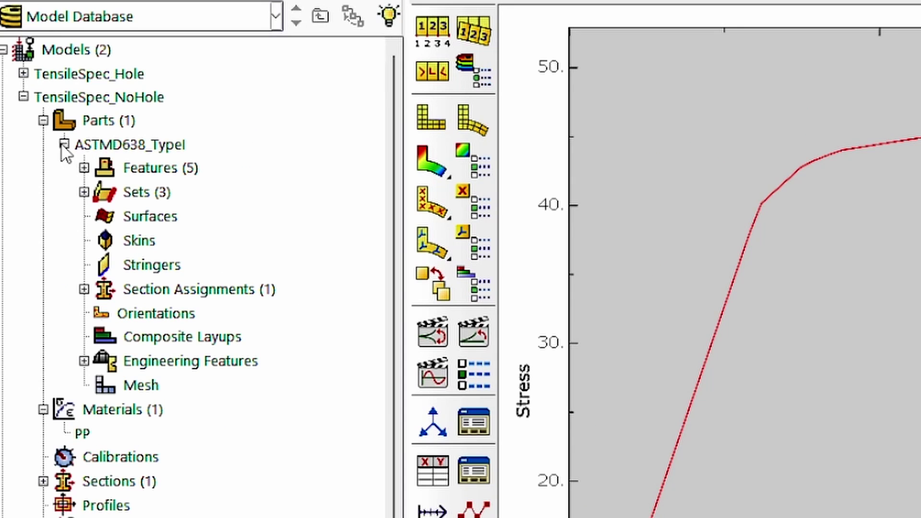
{"action": "left_click", "coordinate": [64, 144]}
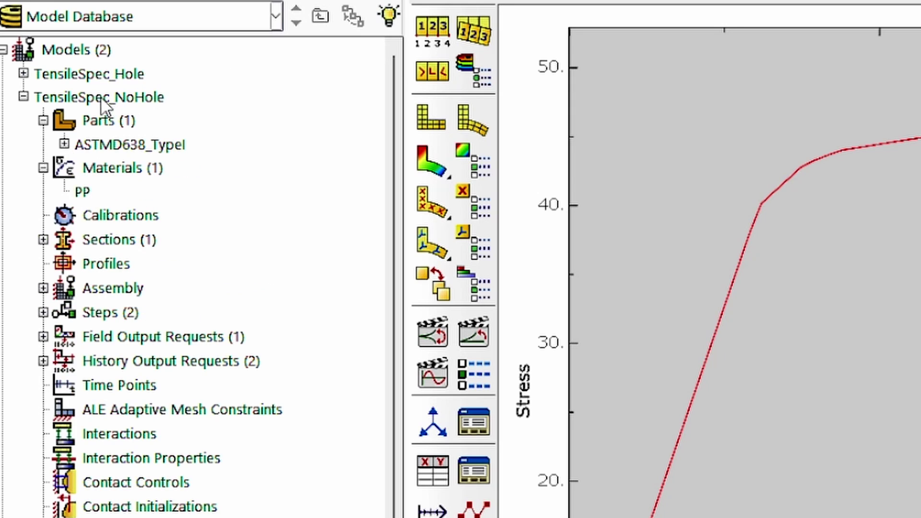
{"action": "left_click", "coordinate": [23, 97]}
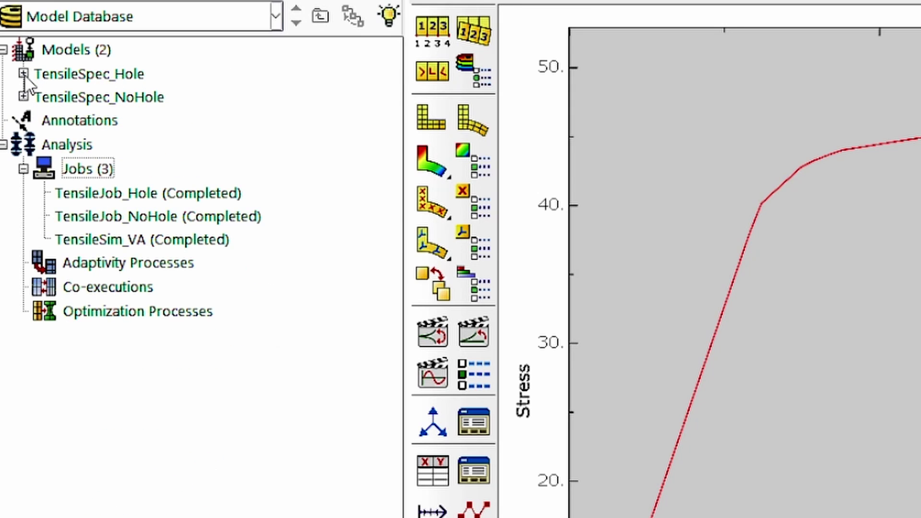
{"action": "left_click", "coordinate": [24, 74]}
{"action": "left_click", "coordinate": [43, 97]}
{"action": "double_click", "coordinate": [127, 121]}
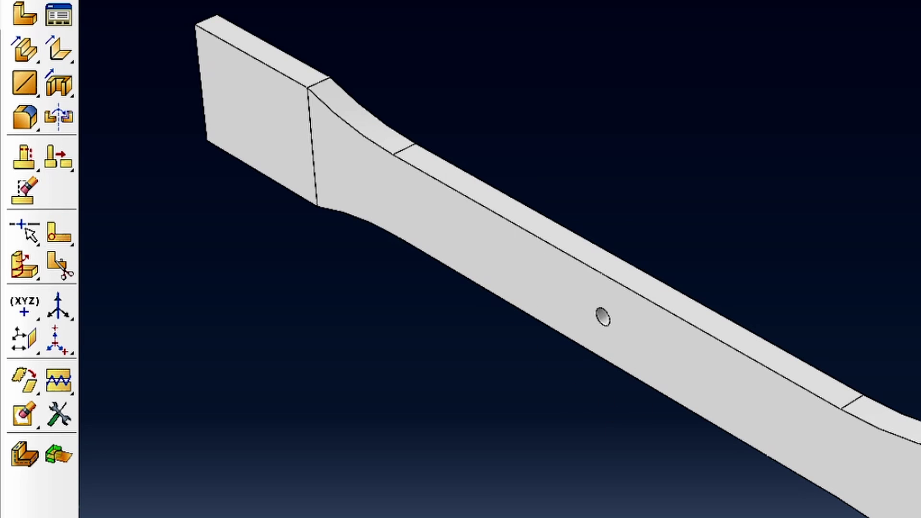
Partition the specimen's front face with a sketched rectangle about 16.6 by 13 mm, centred on the hole and spanning the gauge width.
{"action": "left_click", "coordinate": [51, 238]}
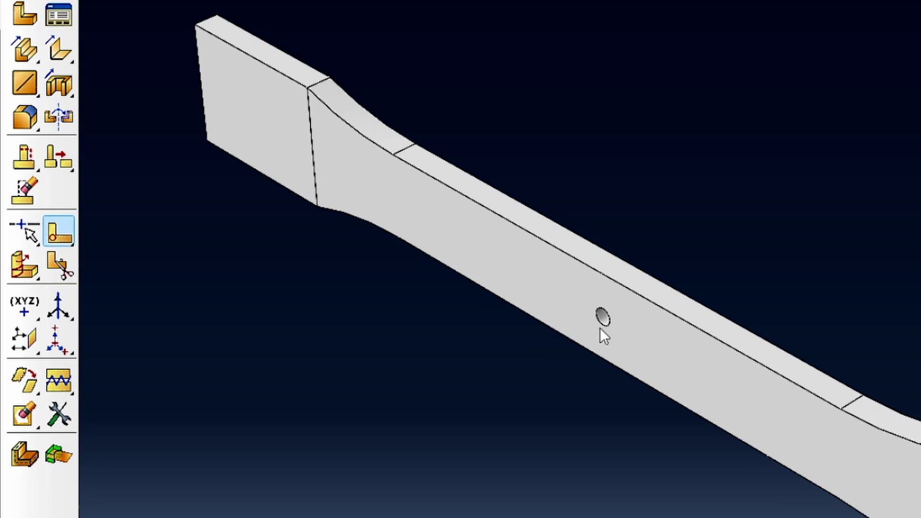
{"action": "left_click", "coordinate": [551, 290]}
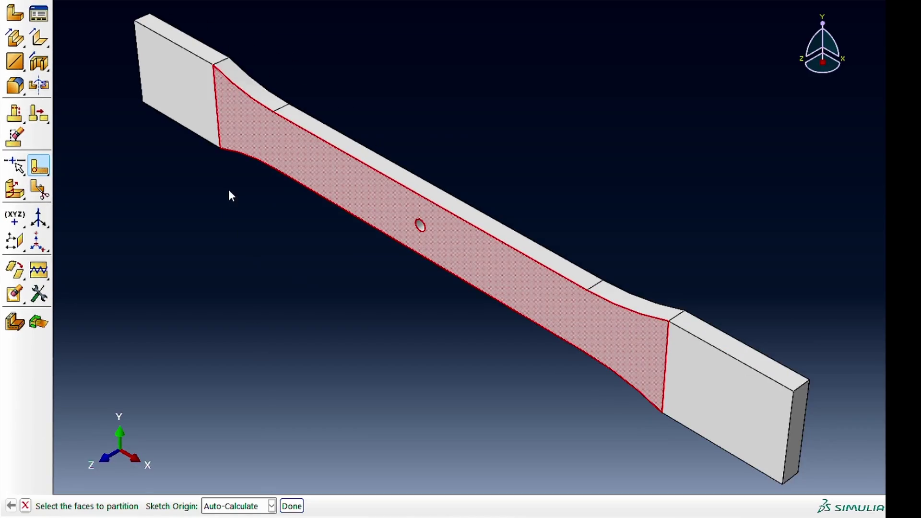
{"action": "middle_click", "coordinate": [229, 190]}
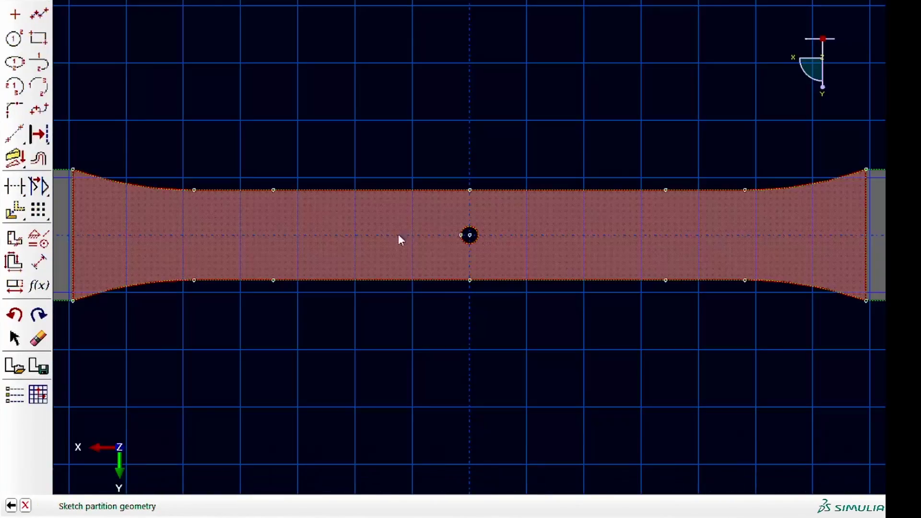
{"action": "left_click", "coordinate": [38, 14]}
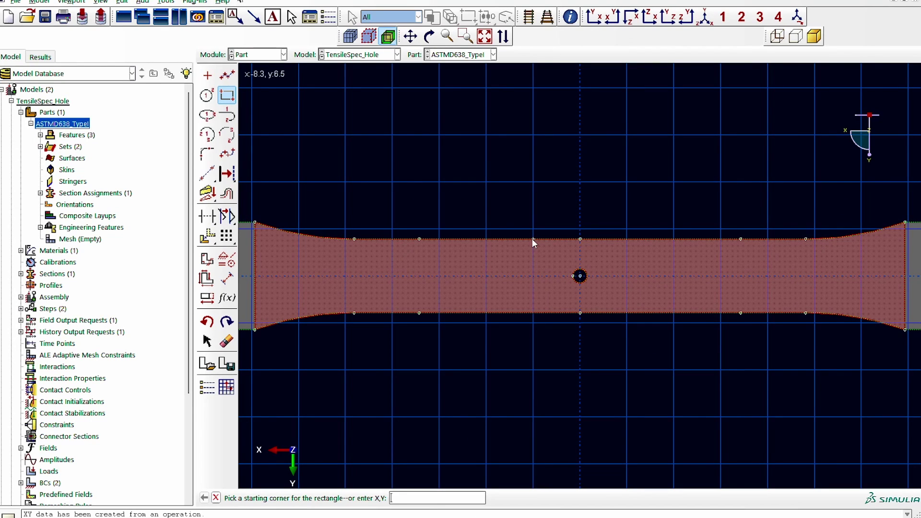
{"action": "left_click", "coordinate": [533, 239]}
{"action": "left_click", "coordinate": [625, 311]}
{"action": "right_click", "coordinate": [621, 346]}
{"action": "left_click", "coordinate": [665, 403]}
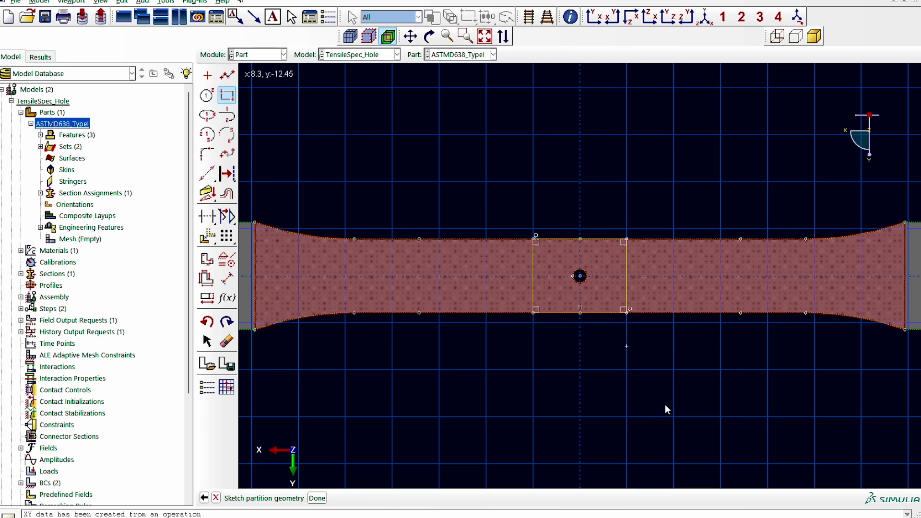
{"action": "left_click", "coordinate": [317, 498]}
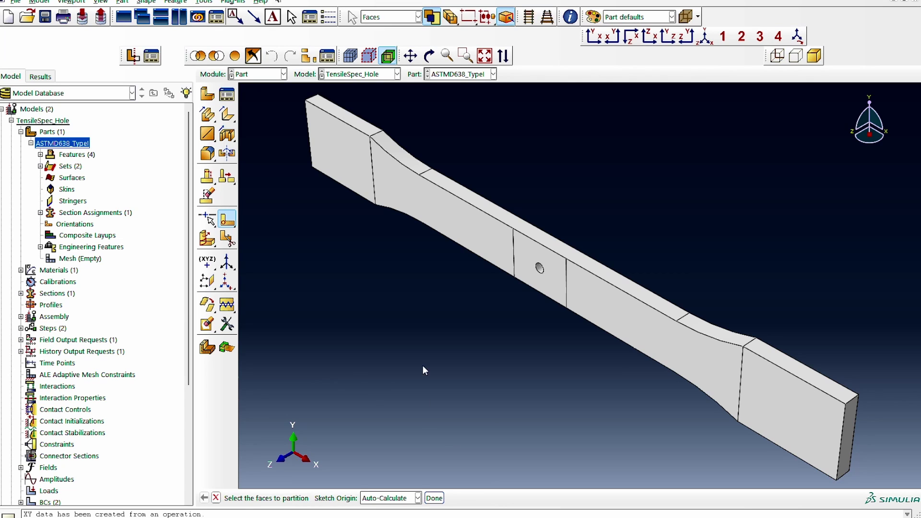
Partition the middle cell by extruding the two vertical partition edges beside the hole along the thickness direction.
{"action": "left_click", "coordinate": [207, 239]}
{"action": "left_click", "coordinate": [532, 266]}
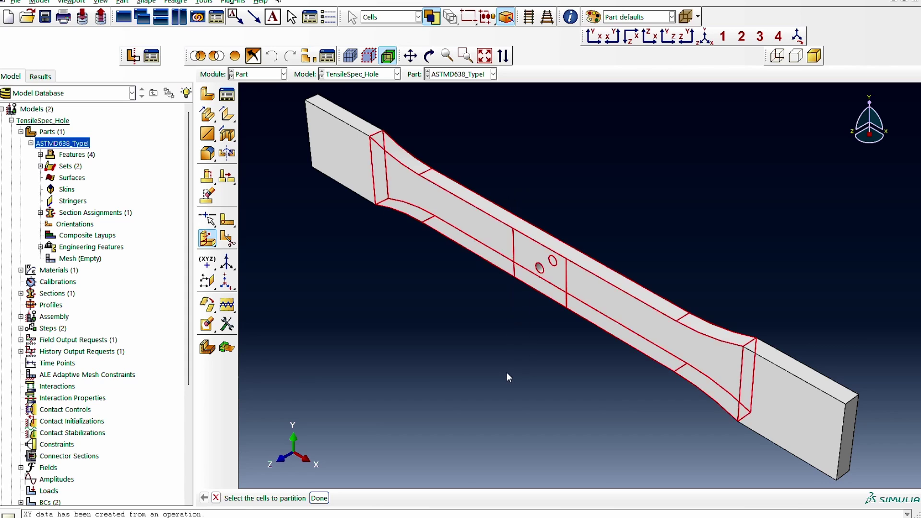
{"action": "left_click", "coordinate": [319, 498]}
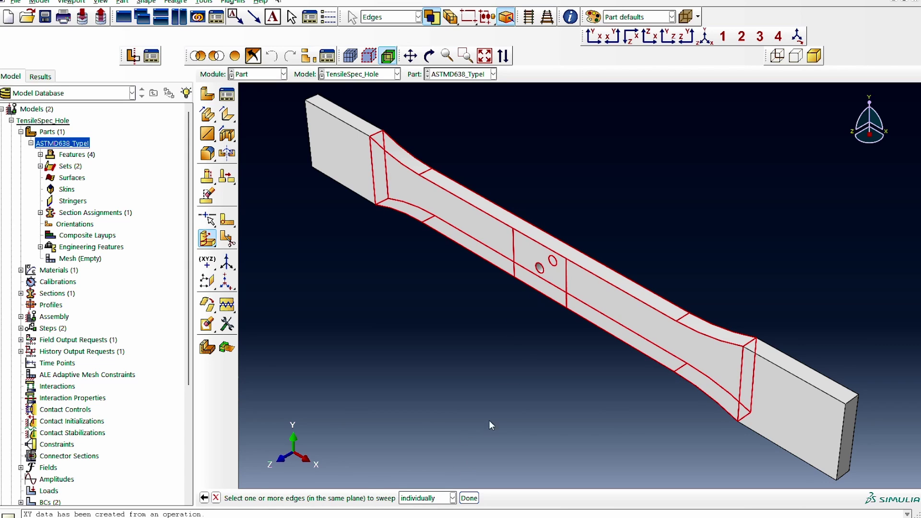
{"action": "left_click", "coordinate": [513, 255]}
{"action": "left_click", "coordinate": [566, 290], "text": "shift"}
{"action": "left_click", "coordinate": [469, 499]}
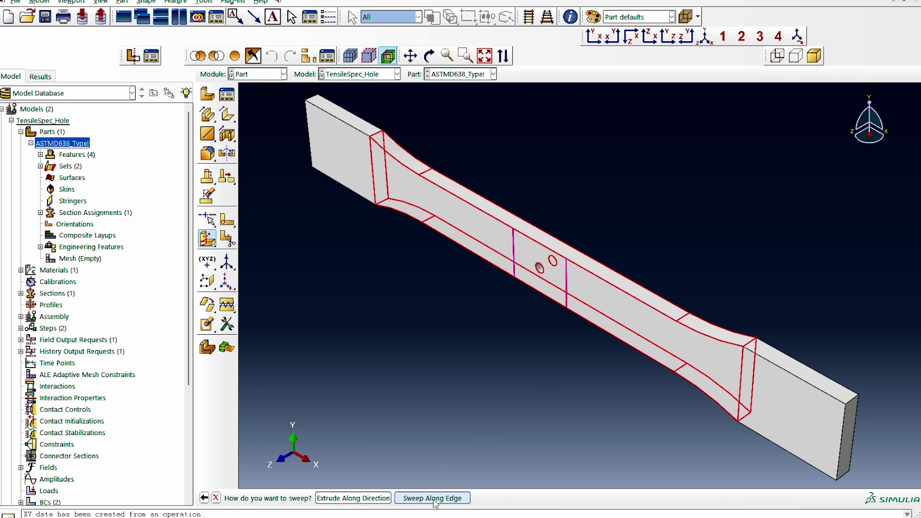
{"action": "left_click", "coordinate": [370, 499]}
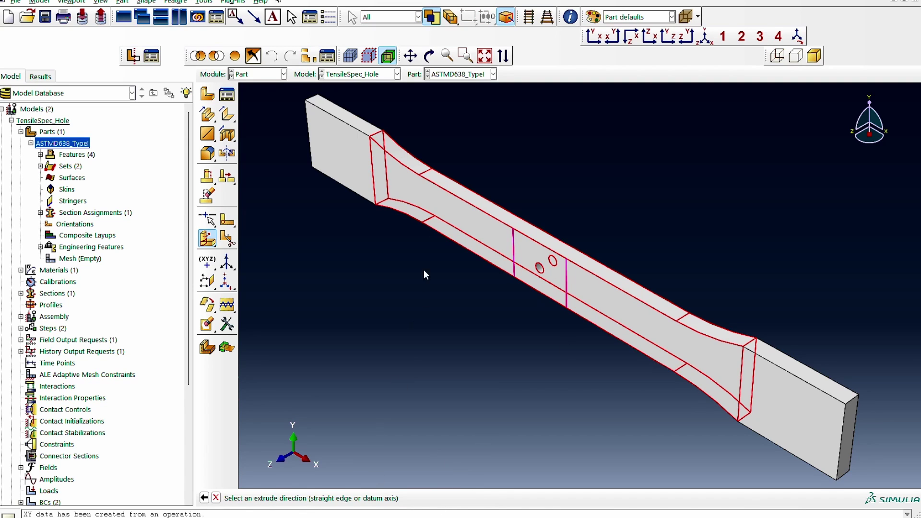
{"action": "left_click", "coordinate": [427, 176]}
{"action": "left_click", "coordinate": [338, 497]}
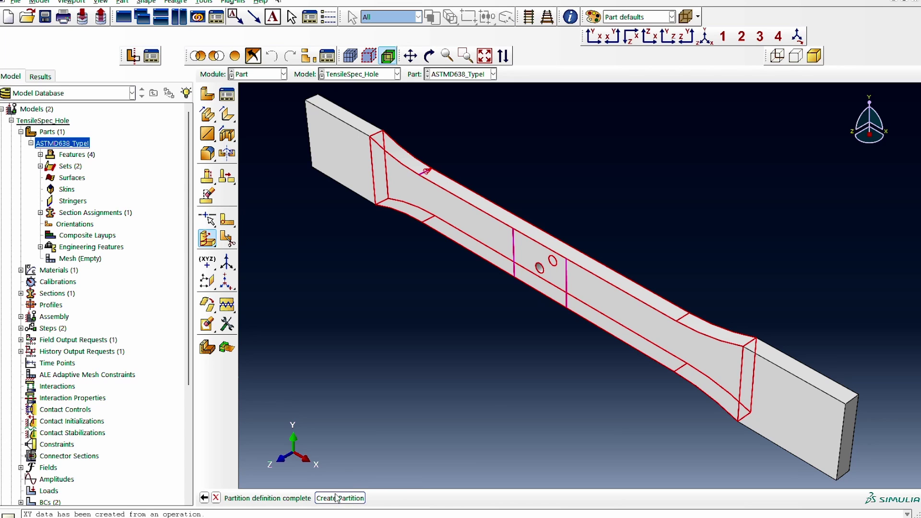
{"action": "left_click", "coordinate": [338, 498]}
{"action": "left_click", "coordinate": [546, 297]}
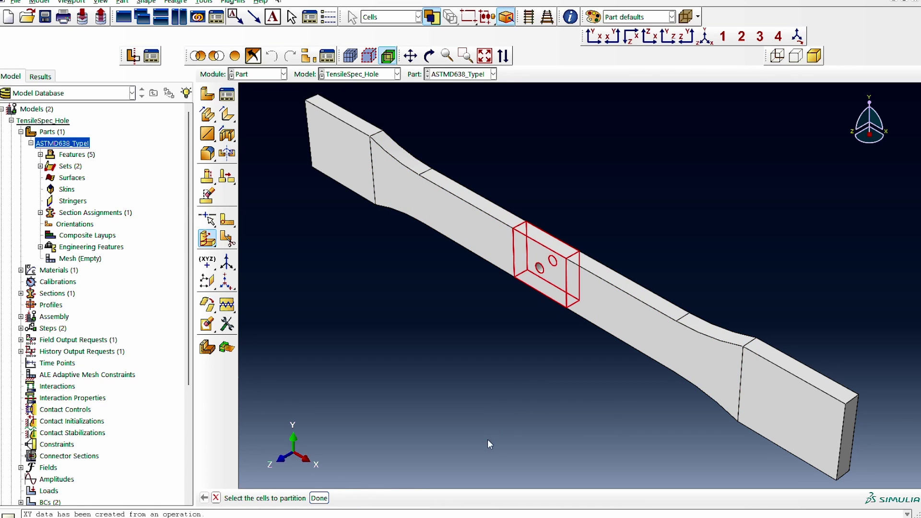
{"action": "left_click", "coordinate": [487, 452]}
{"action": "left_click", "coordinate": [532, 330]}
{"action": "left_click", "coordinate": [511, 380]}
Create a geometry set named GSHole from the cell containing the hole.
{"action": "double_click", "coordinate": [70, 166]}
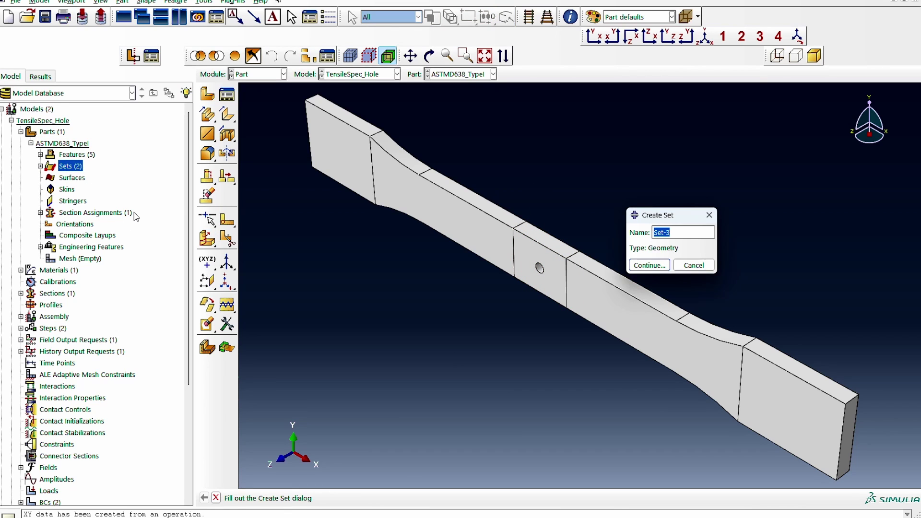
{"action": "type", "text": "GSHole"}
{"action": "left_click", "coordinate": [648, 266]}
{"action": "left_click_drag", "start_coordinate": [550, 211], "coordinate": [551, 338]}
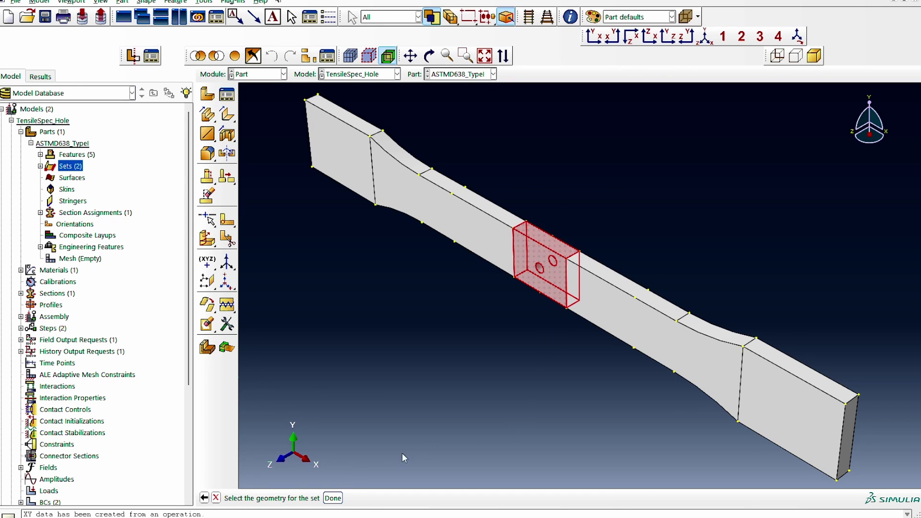
{"action": "left_click", "coordinate": [333, 498]}
Create a history output request named GSHoleHO in loadingStep for the set ASTMD638_TypeI-1.GSHole with output variables S11 and E11.
{"action": "scroll", "coordinate": [60, 342], "scroll_direction": "down", "scroll_amount": 1}
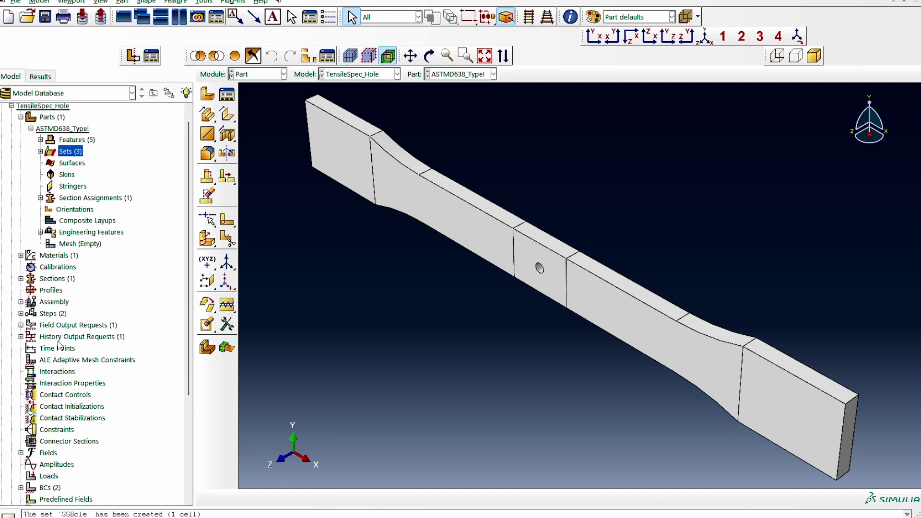
{"action": "double_click", "coordinate": [69, 317]}
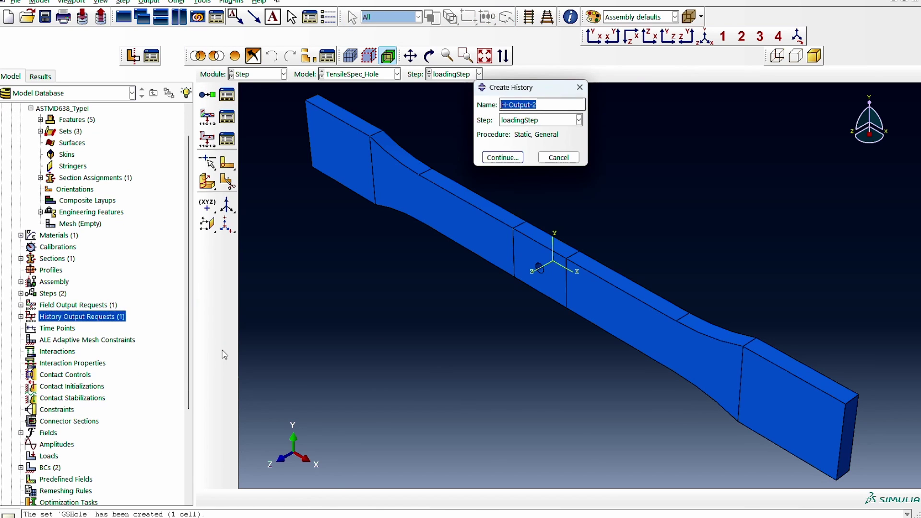
{"action": "type", "text": "GSHoleHO"}
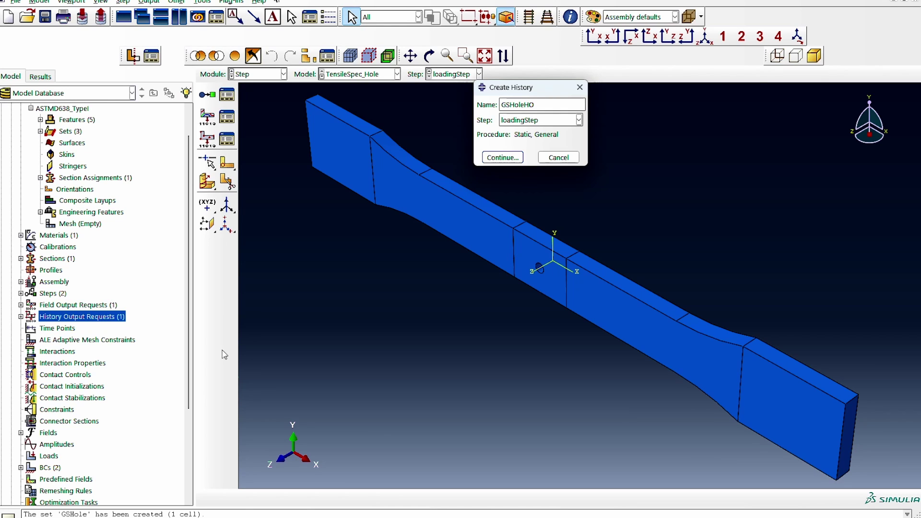
{"action": "left_click", "coordinate": [502, 157]}
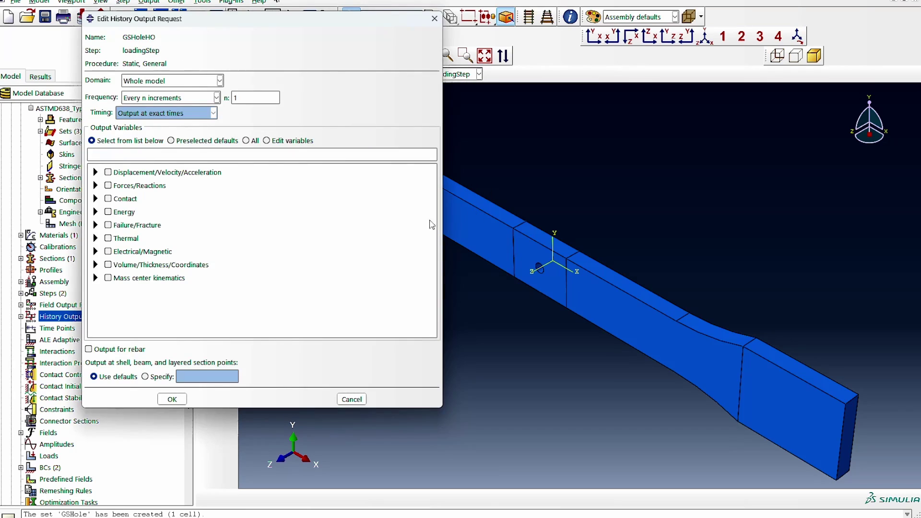
{"action": "left_click", "coordinate": [172, 80]}
{"action": "left_click", "coordinate": [156, 103]}
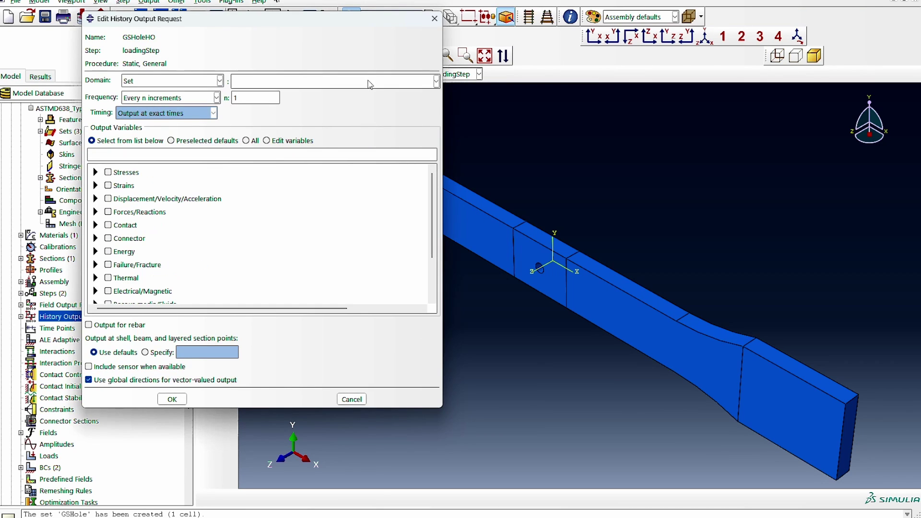
{"action": "left_click", "coordinate": [367, 82]}
{"action": "left_click", "coordinate": [310, 96]}
{"action": "left_click", "coordinate": [181, 153]}
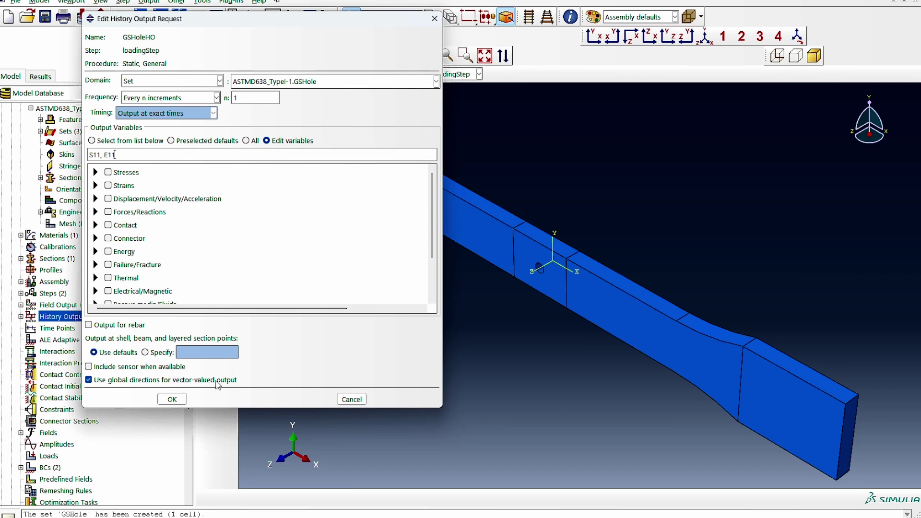
{"action": "left_click", "coordinate": [171, 399]}
Create an analysis job named TensileSimGSHole_VA from the TensileSpec_Hole model.
{"action": "scroll", "coordinate": [164, 285], "scroll_direction": "down", "scroll_amount": 1}
{"action": "scroll", "coordinate": [164, 285], "scroll_direction": "down", "scroll_amount": 4}
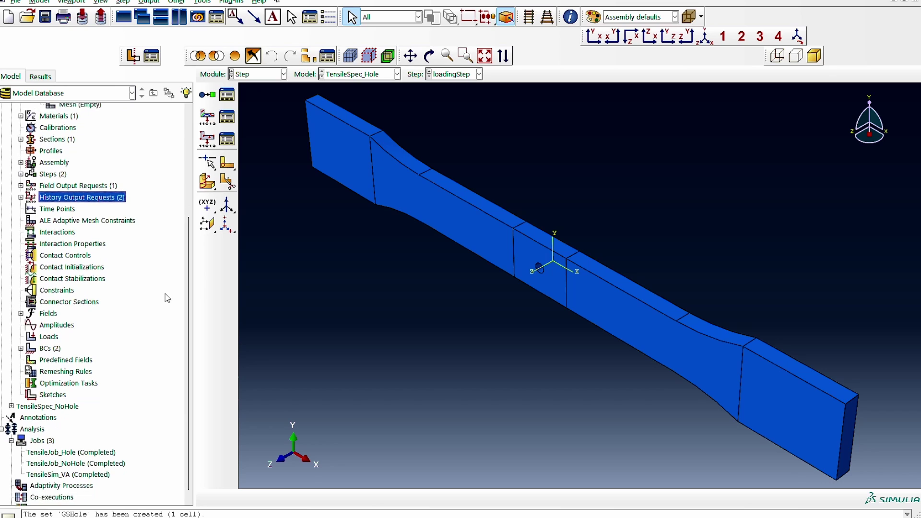
{"action": "left_click", "coordinate": [36, 432]}
{"action": "double_click", "coordinate": [36, 431]}
{"action": "type", "text": "TensileSimGSHole_VA"}
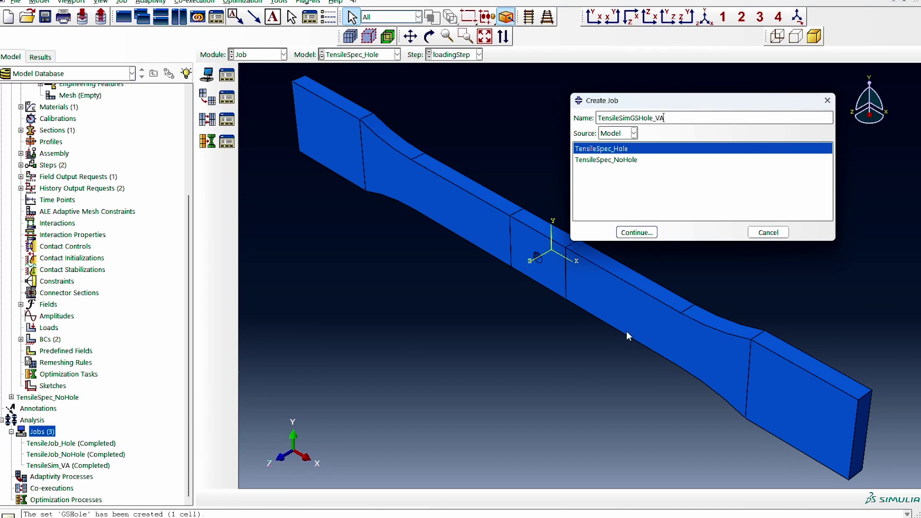
{"action": "left_click", "coordinate": [637, 232]}
{"action": "left_click", "coordinate": [332, 328]}
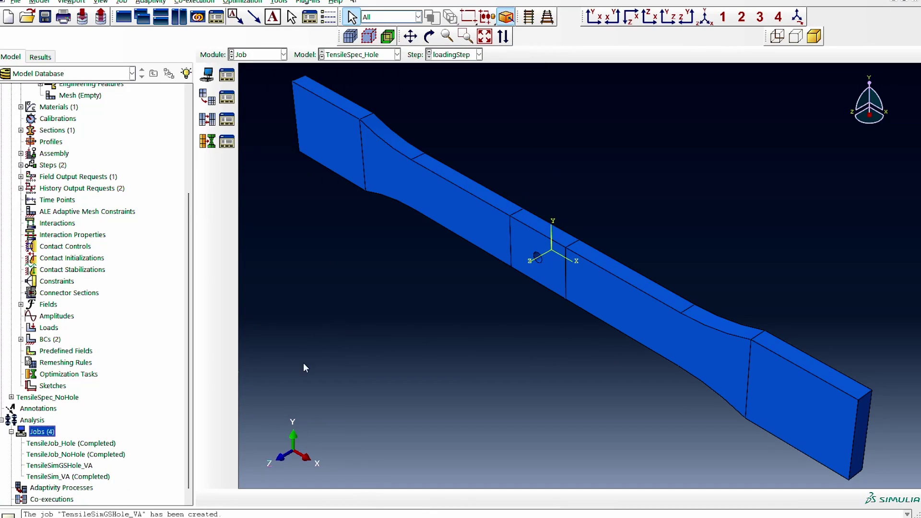
{"action": "left_click", "coordinate": [60, 465]}
Switch to the Mesh module, then seed and mesh the ASTMD638_TypeI part rather than the dependent assembly instance.
{"action": "left_click", "coordinate": [259, 55]}
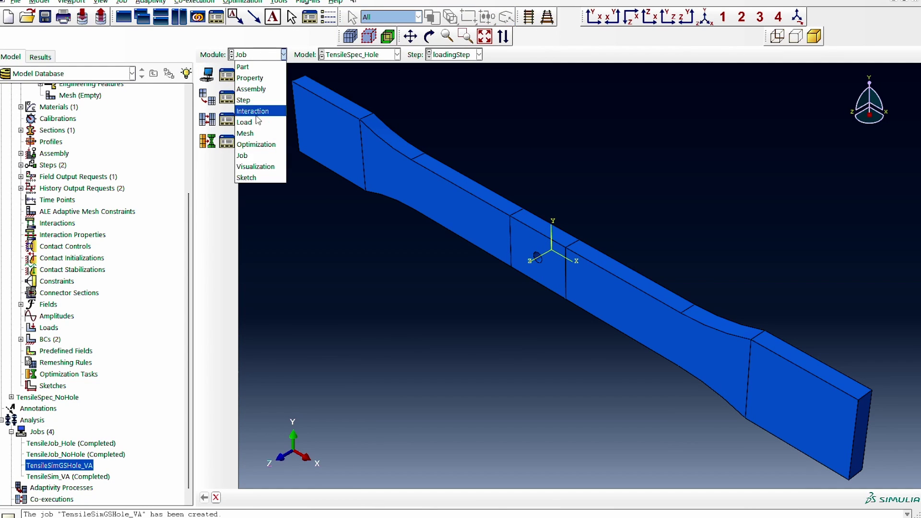
{"action": "left_click", "coordinate": [245, 133]}
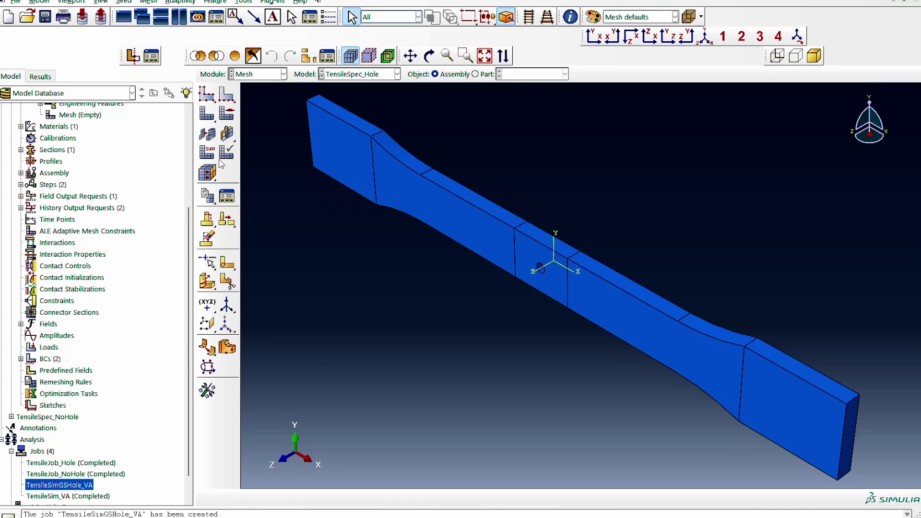
{"action": "left_click", "coordinate": [208, 93]}
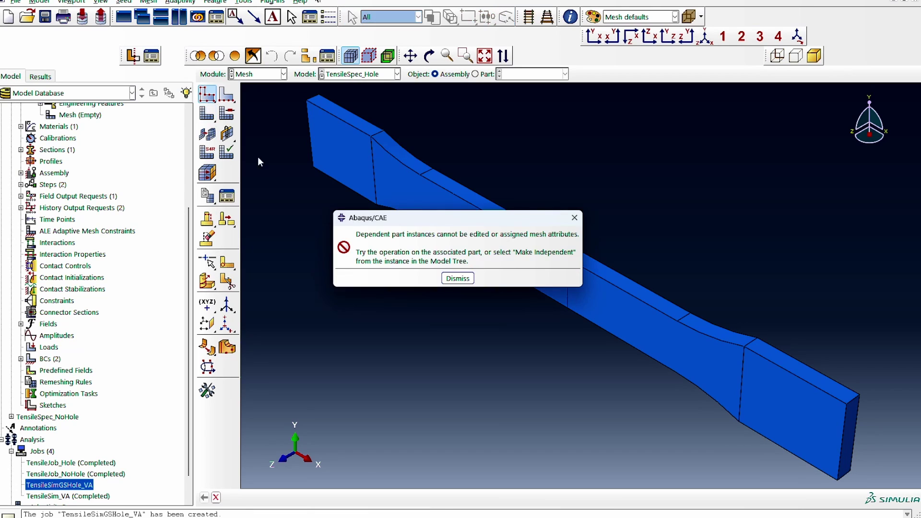
{"action": "left_click", "coordinate": [457, 278]}
{"action": "left_click", "coordinate": [475, 74]}
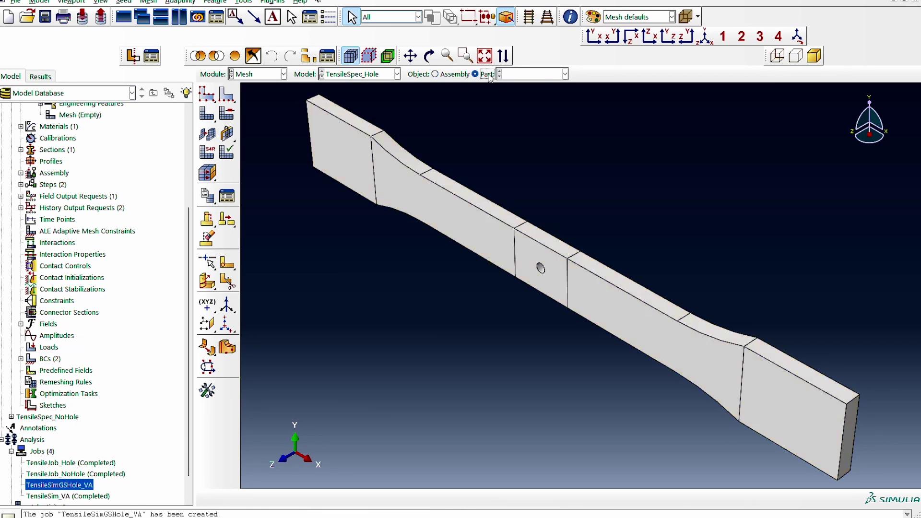
{"action": "left_click", "coordinate": [207, 94]}
{"action": "left_click", "coordinate": [438, 313]}
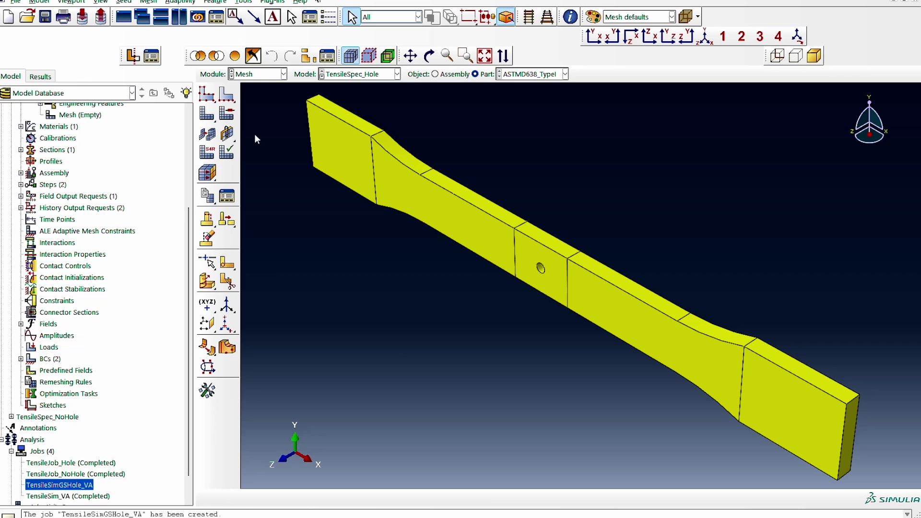
{"action": "left_click", "coordinate": [211, 117]}
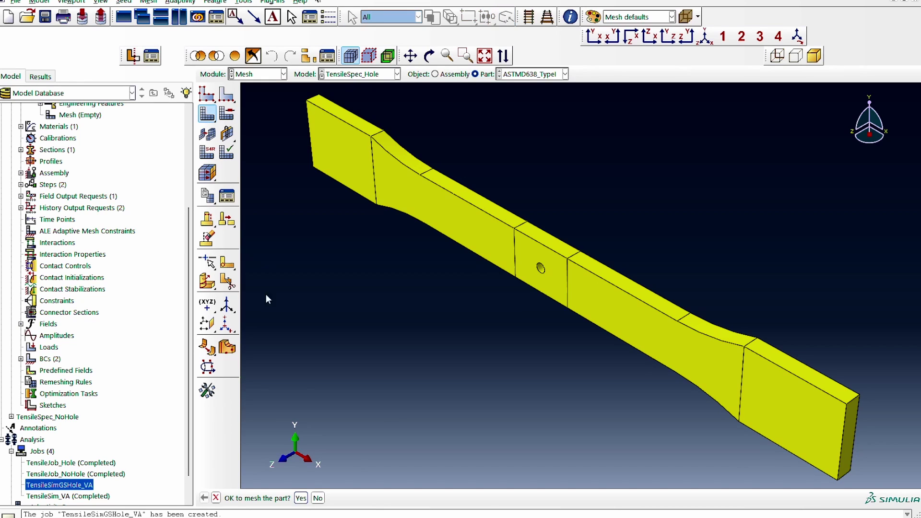
{"action": "left_click", "coordinate": [300, 498]}
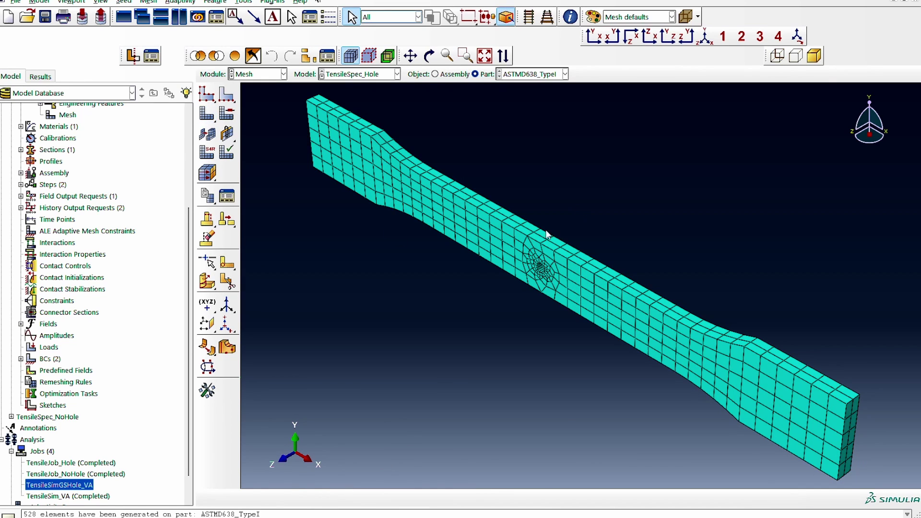
Assign hex sweep mesh controls with the Medial axis algorithm to all cells of the specimen, deleting the invalidated mesh.
{"action": "left_click", "coordinate": [229, 113]}
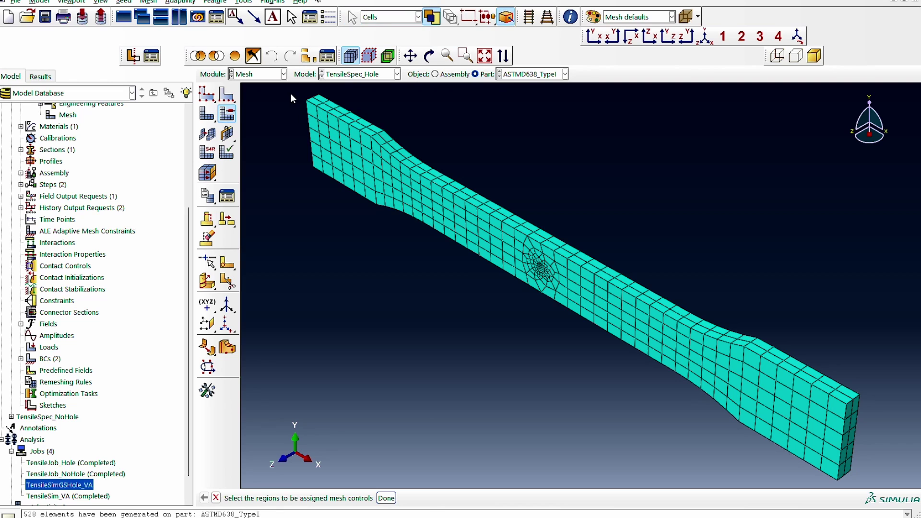
{"action": "left_click_drag", "start_coordinate": [293, 97], "coordinate": [888, 489]}
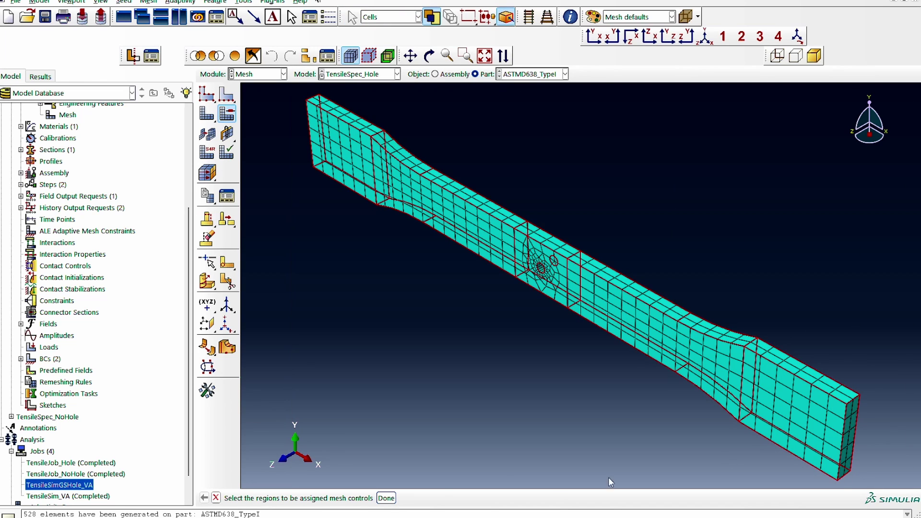
{"action": "left_click", "coordinate": [386, 497]}
{"action": "left_click", "coordinate": [546, 215]}
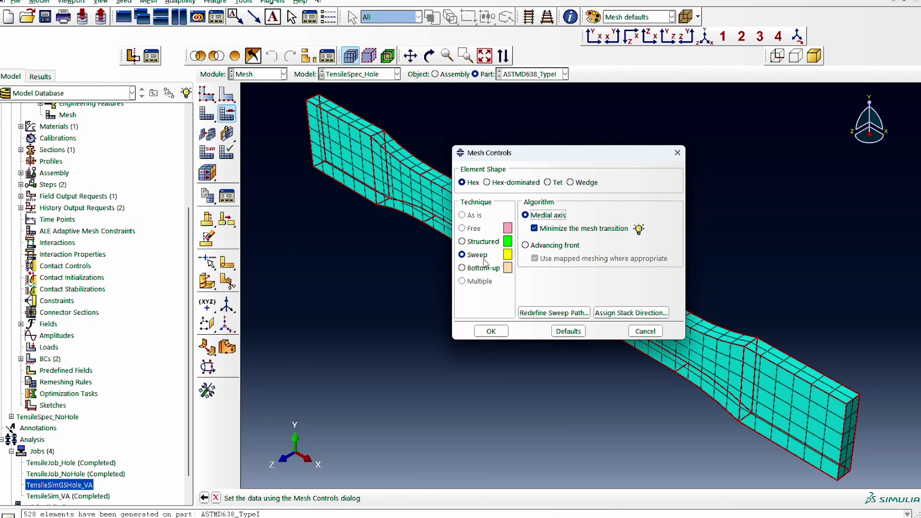
{"action": "left_click", "coordinate": [490, 331]}
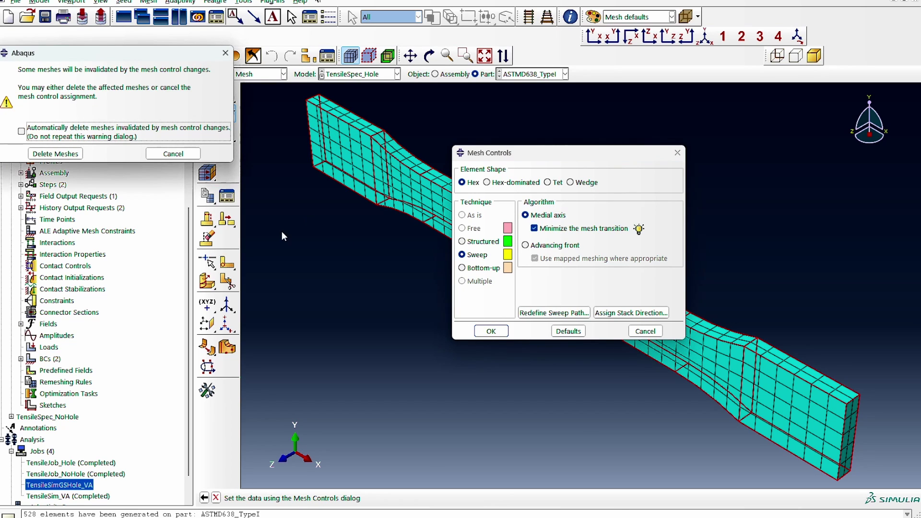
{"action": "left_click", "coordinate": [78, 154]}
Regenerate the specimen's mesh and inspect the elements around the hole.
{"action": "left_click", "coordinate": [207, 113]}
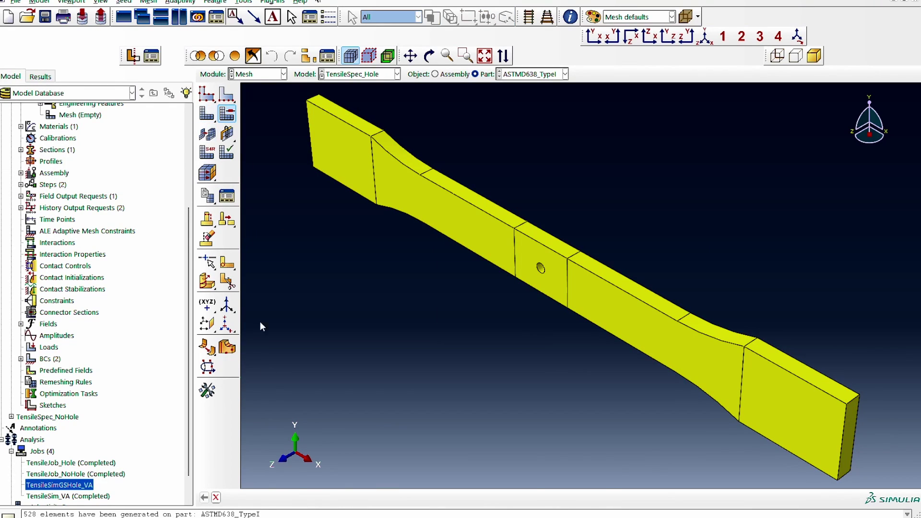
{"action": "left_click", "coordinate": [300, 498]}
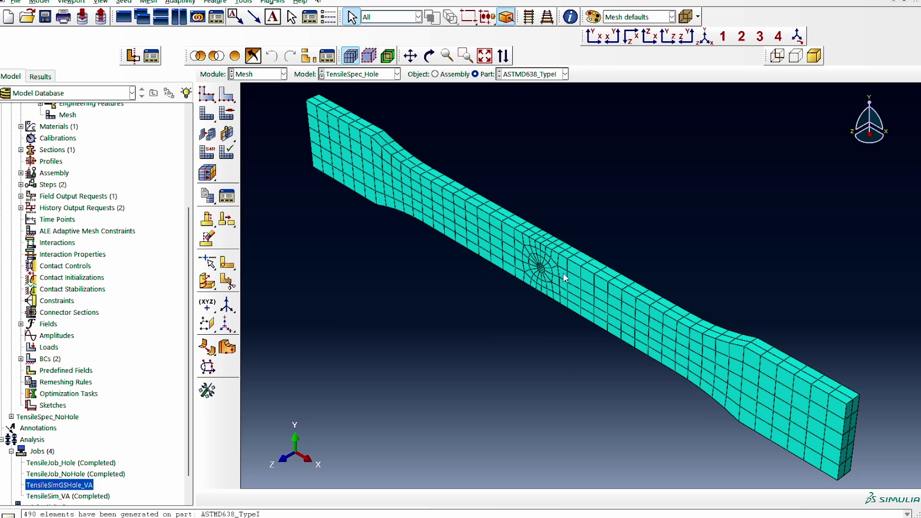
{"action": "scroll", "coordinate": [548, 279], "scroll_direction": "up", "scroll_amount": 3}
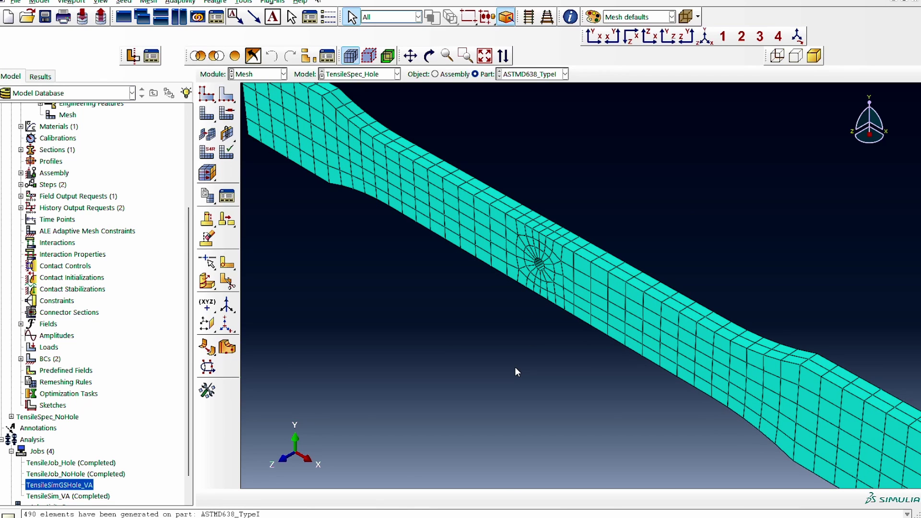
{"action": "scroll", "coordinate": [516, 365], "scroll_direction": "down", "scroll_amount": 3}
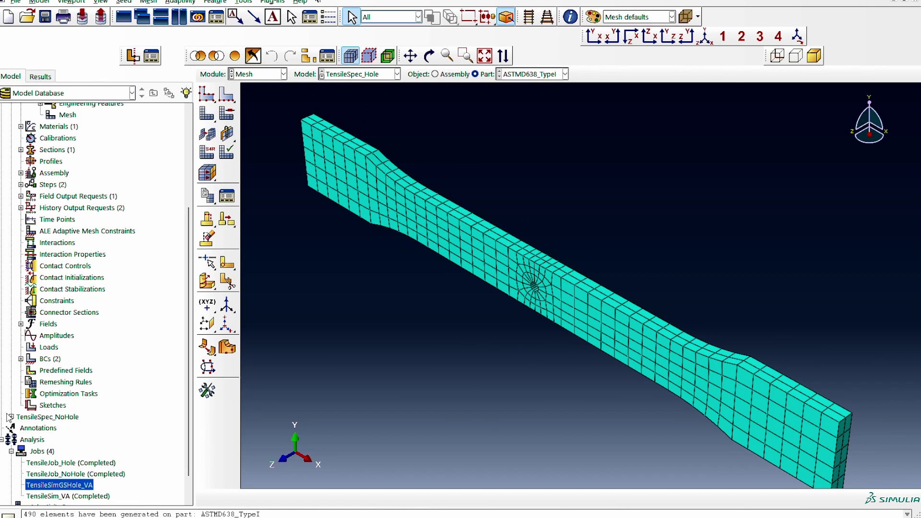
Submit the TensileSimGSHole_VA job and open its results to view the Mises stress around the hole.
{"action": "right_click", "coordinate": [69, 489]}
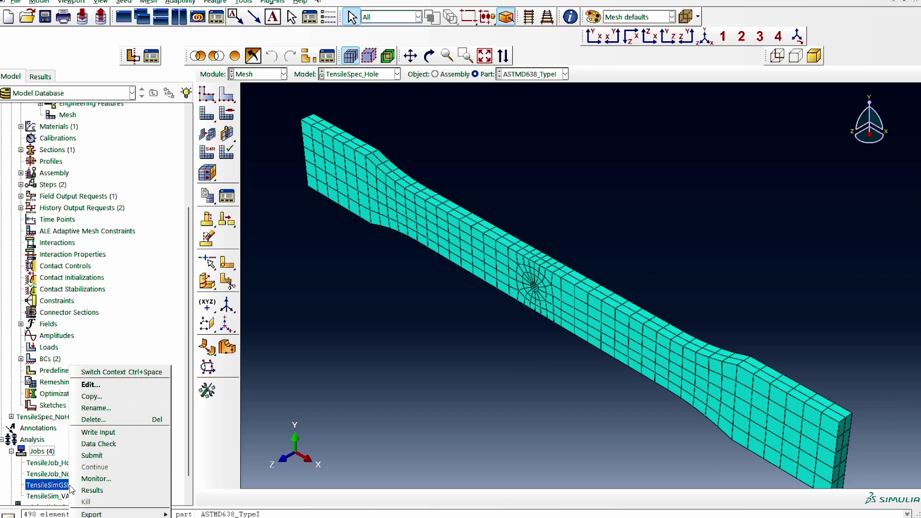
{"action": "left_click", "coordinate": [103, 456]}
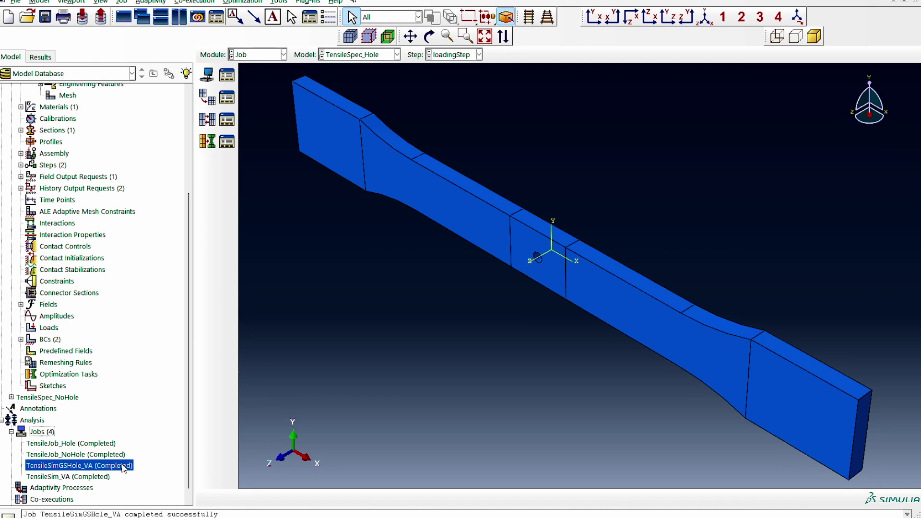
{"action": "right_click", "coordinate": [124, 469]}
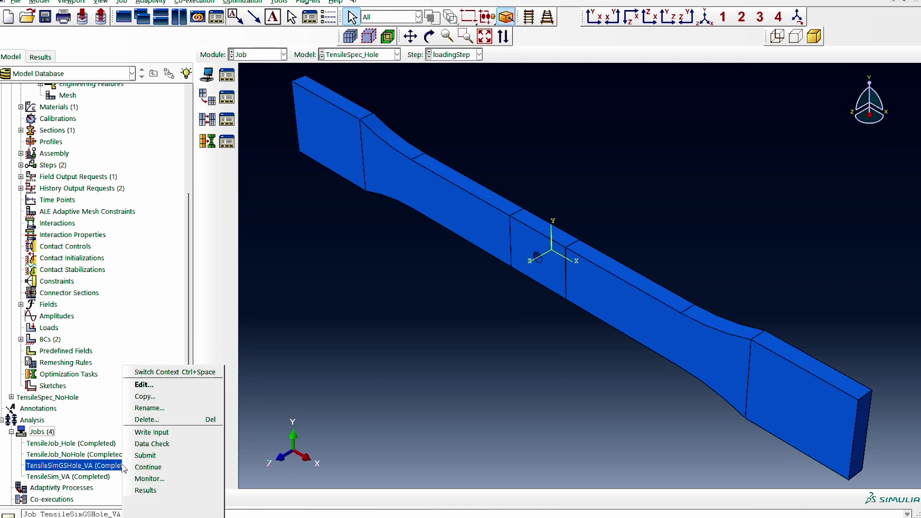
{"action": "left_click", "coordinate": [177, 488]}
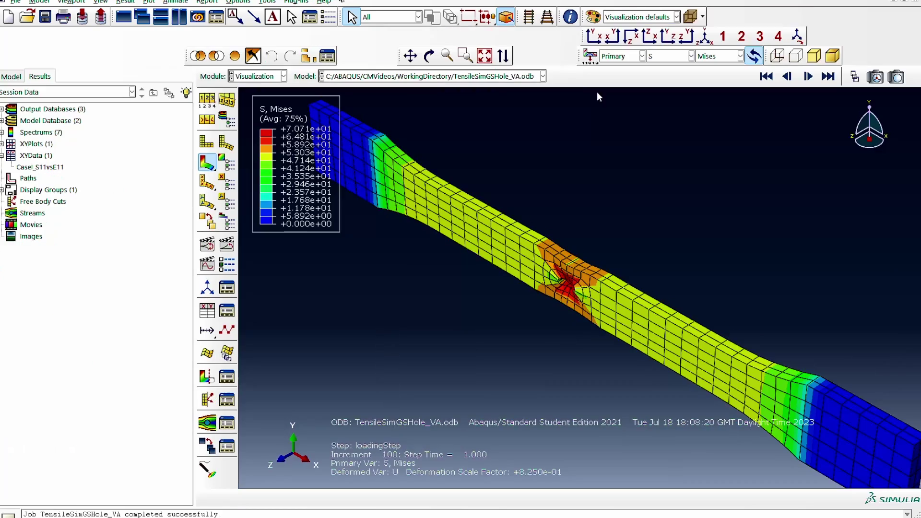
{"action": "left_click", "coordinate": [429, 55]}
{"action": "left_click_drag", "start_coordinate": [471, 121], "coordinate": [590, 309]}
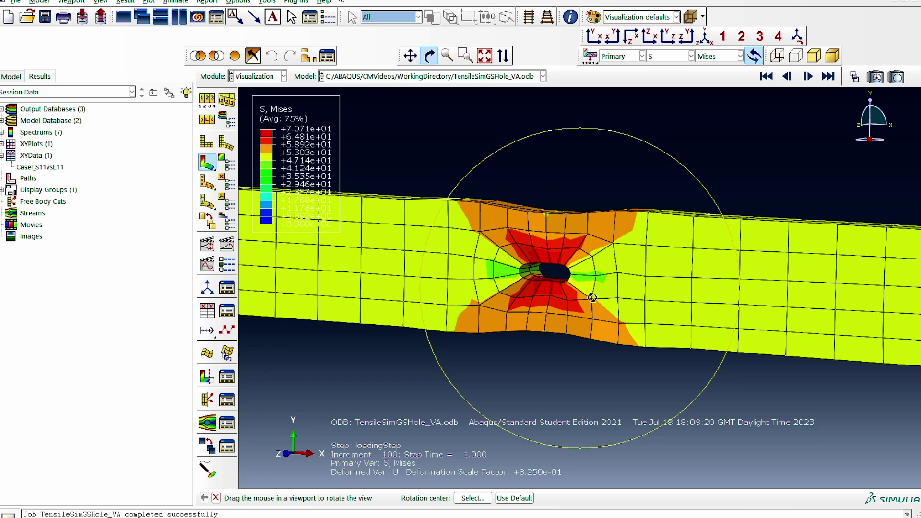
{"action": "right_click", "coordinate": [308, 356]}
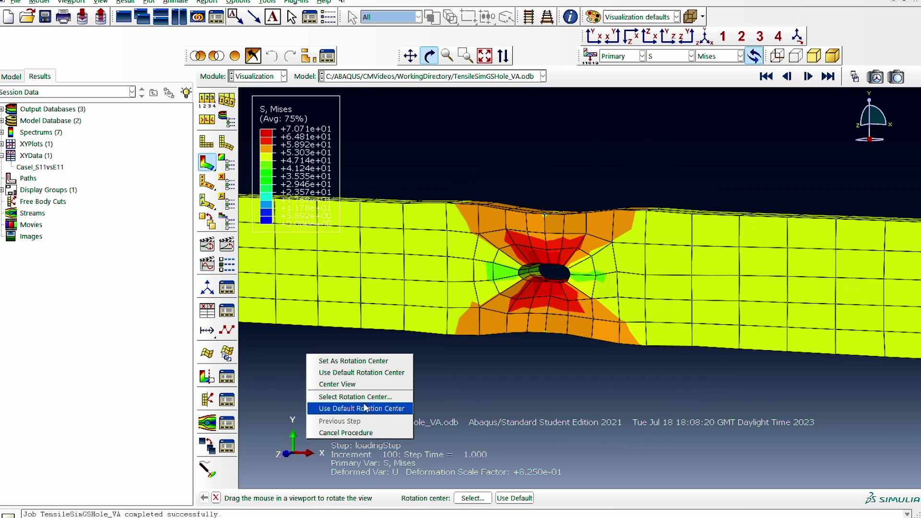
{"action": "left_click", "coordinate": [364, 433]}
Average the E11 strain history outputs of GSHOLE elements 131 to 240 and save the result as CaseII_E11VA.
{"action": "left_click", "coordinate": [204, 307]}
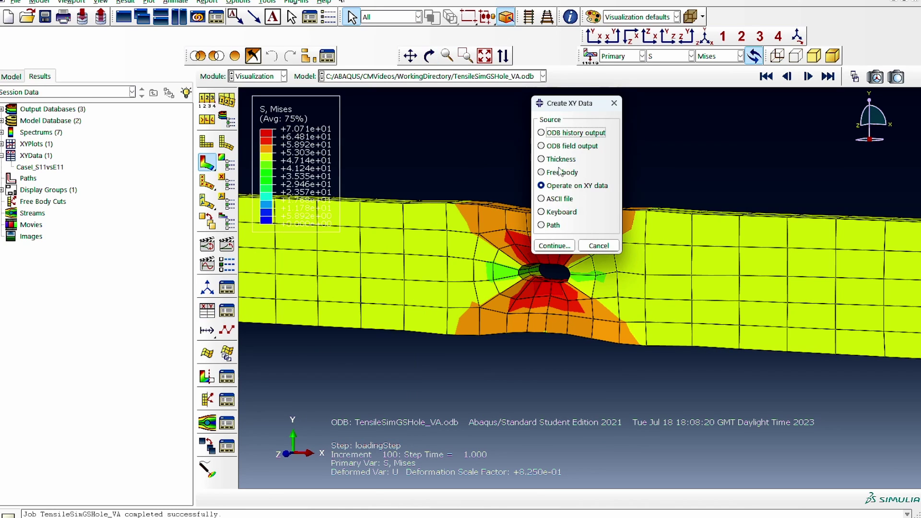
{"action": "left_click", "coordinate": [555, 247]}
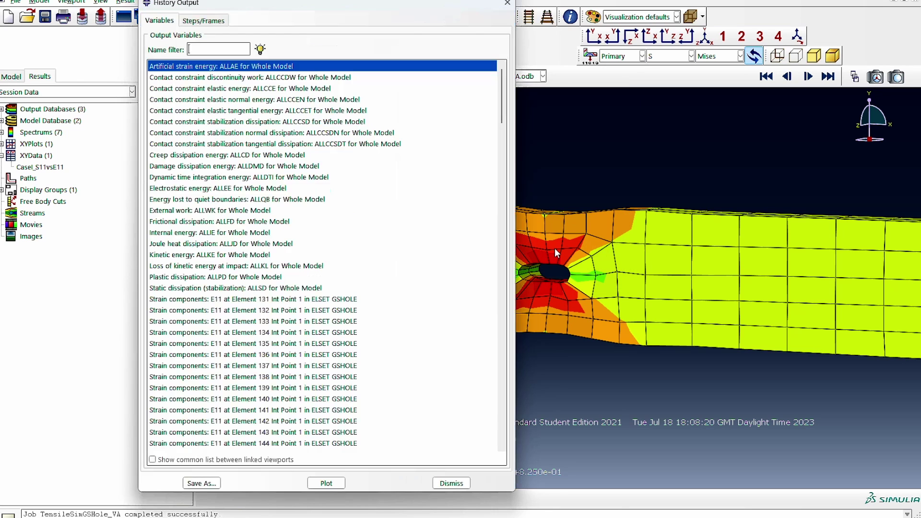
{"action": "scroll", "coordinate": [361, 310], "scroll_direction": "down", "scroll_amount": 4}
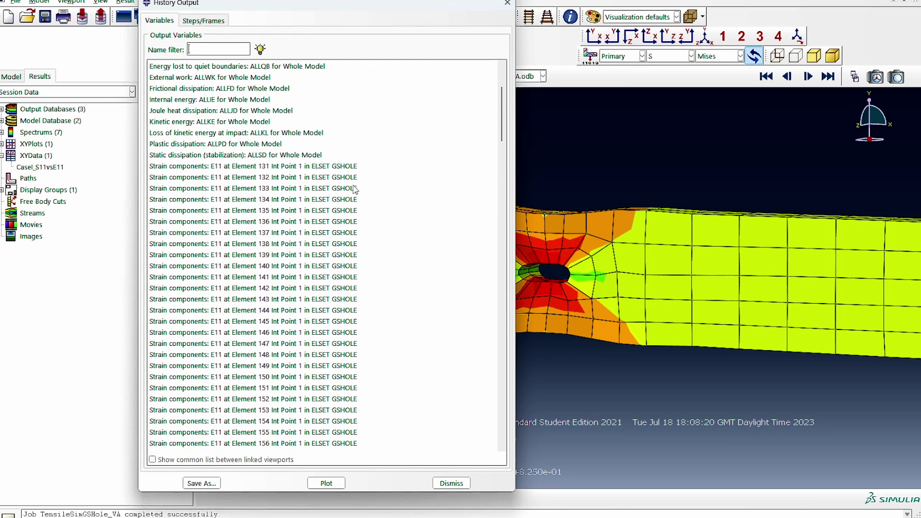
{"action": "left_click", "coordinate": [343, 167]}
{"action": "left_click_drag", "start_coordinate": [503, 140], "coordinate": [487, 288]}
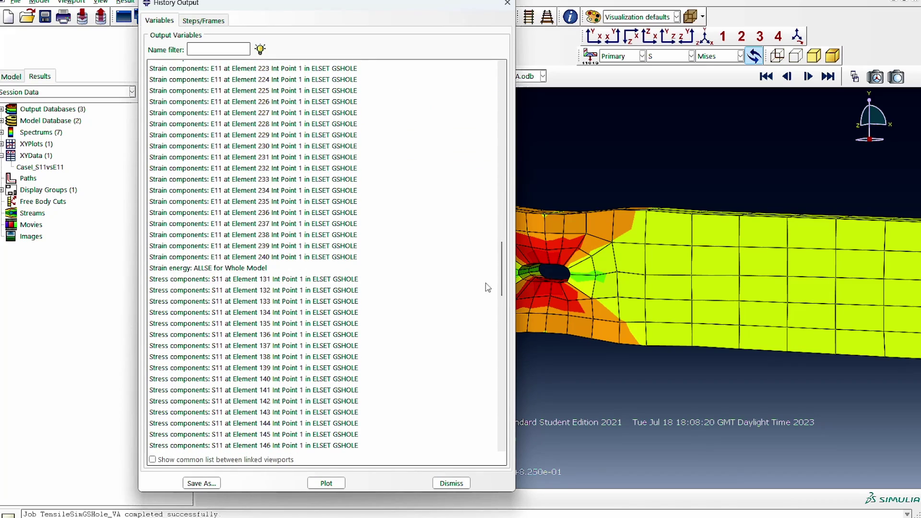
{"action": "left_click", "coordinate": [290, 260], "text": "shift"}
{"action": "left_click", "coordinate": [201, 483]}
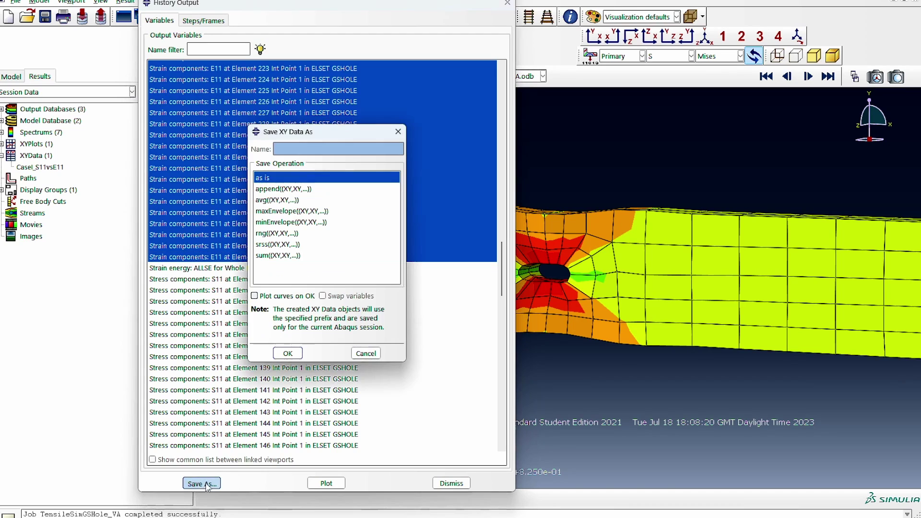
{"action": "left_click", "coordinate": [292, 201]}
{"action": "left_click_drag", "start_coordinate": [305, 149], "coordinate": [275, 149]}
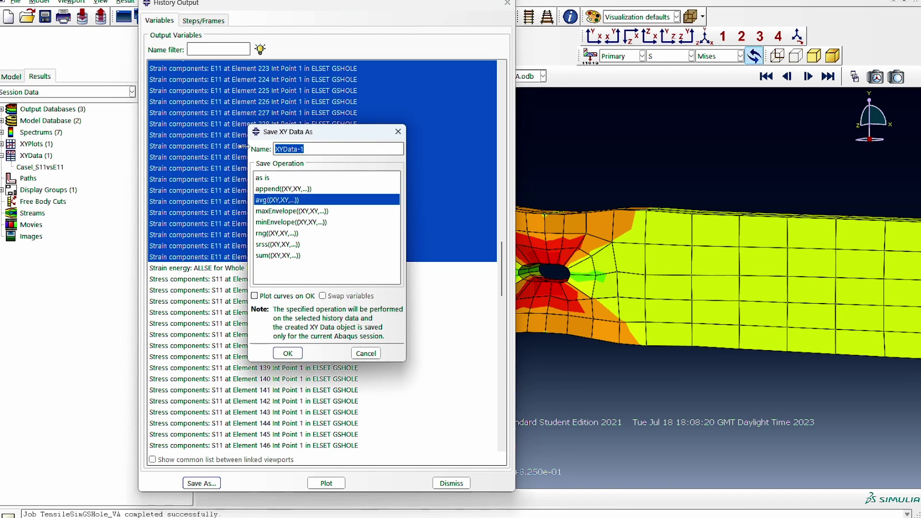
{"action": "type", "text": "VA"}
{"action": "left_click", "coordinate": [297, 357]}
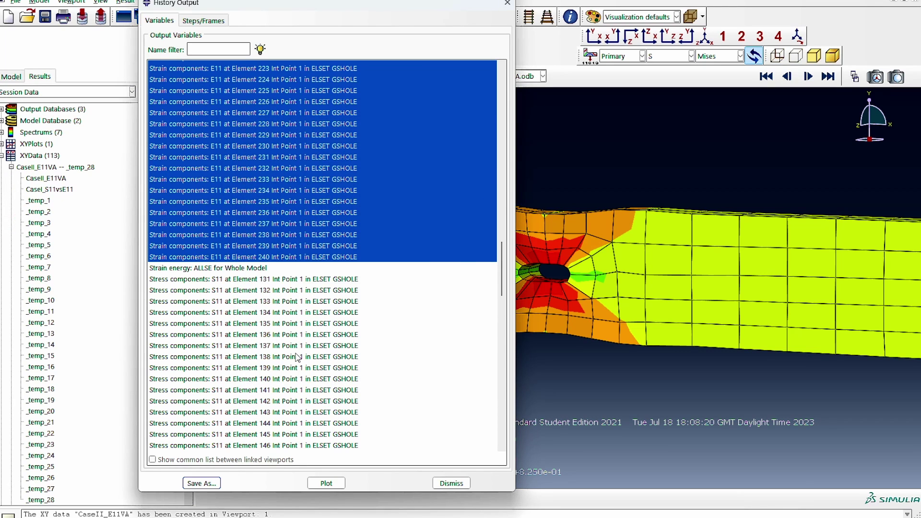
Delete the temporary XY data sets _temp_1 through _temp_111, keeping CaseII_E11VA and CaseI_S11vsE11.
{"action": "left_click", "coordinate": [49, 202]}
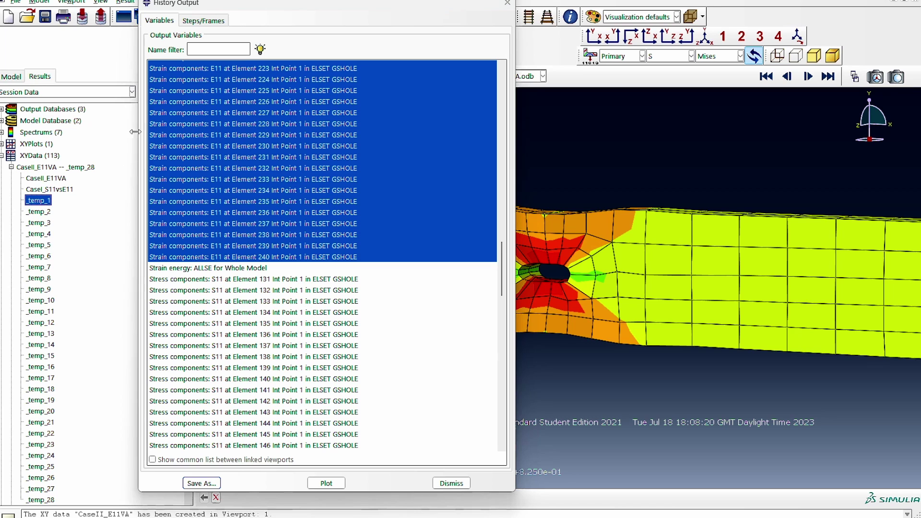
{"action": "left_click", "coordinate": [434, 484]}
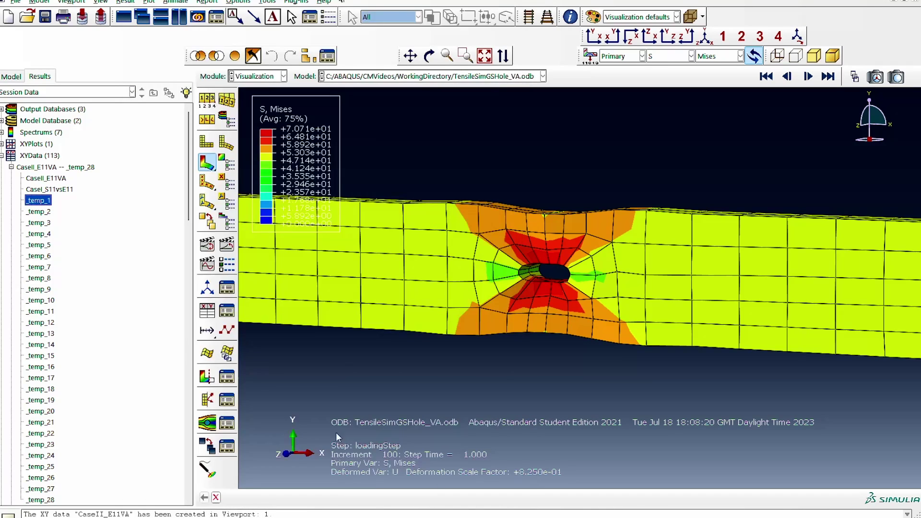
{"action": "left_click_drag", "start_coordinate": [189, 197], "coordinate": [213, 494]}
{"action": "left_click", "coordinate": [50, 431], "text": "shift"}
{"action": "right_click", "coordinate": [50, 433]}
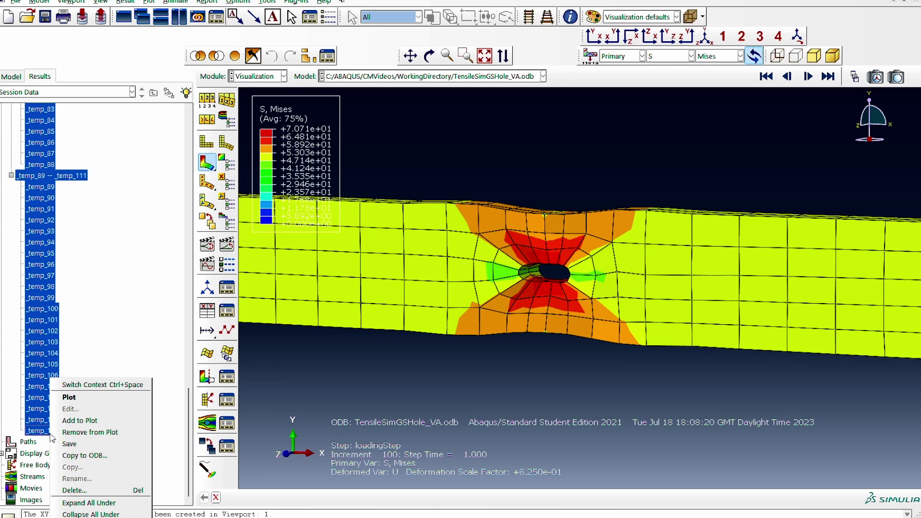
{"action": "left_click", "coordinate": [81, 490]}
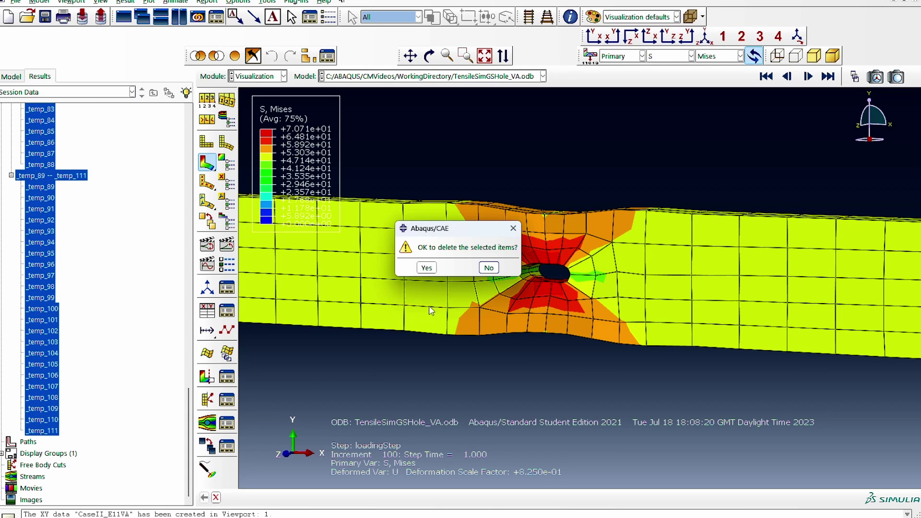
{"action": "left_click", "coordinate": [426, 268]}
{"action": "left_click", "coordinate": [35, 181]}
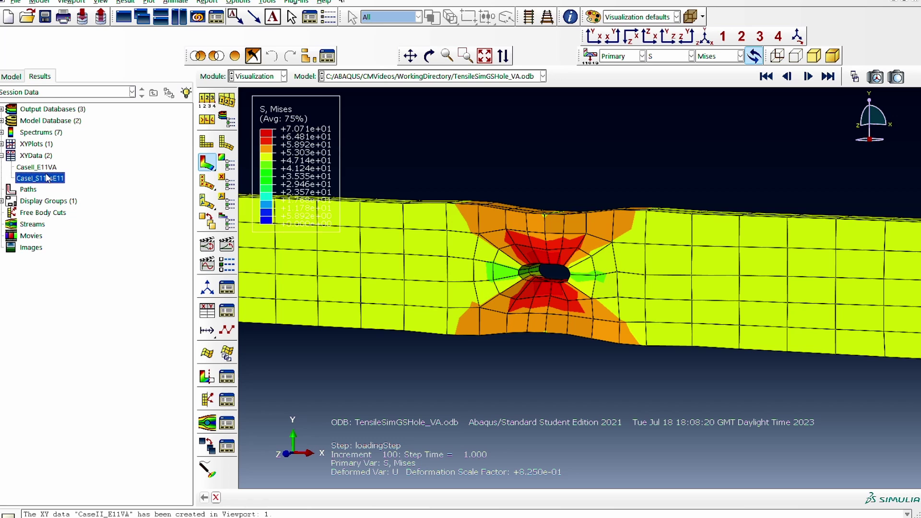
{"action": "left_click", "coordinate": [47, 167]}
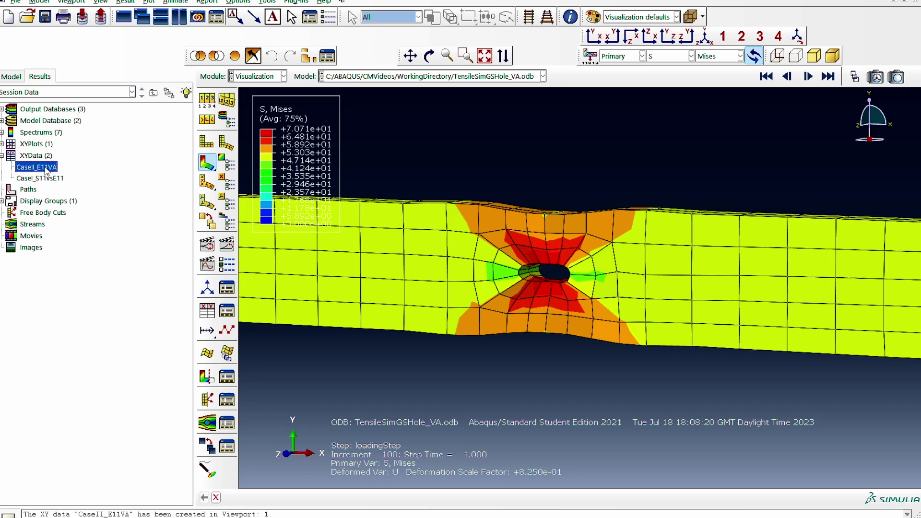
Average the S11 stress history outputs of GSHOLE elements 131 to 240 and save the result as CaseII_S11VA.
{"action": "left_click", "coordinate": [207, 311]}
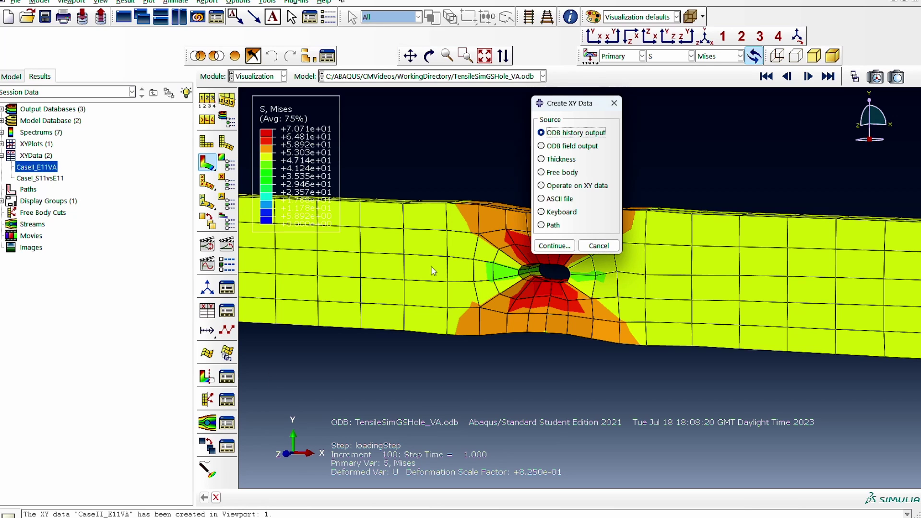
{"action": "left_click", "coordinate": [554, 245]}
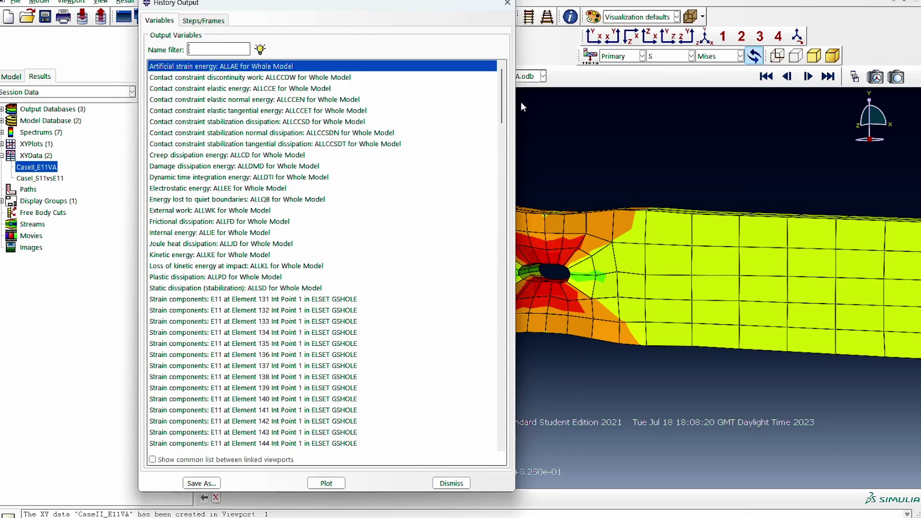
{"action": "left_click_drag", "start_coordinate": [501, 118], "coordinate": [444, 301]}
{"action": "left_click", "coordinate": [292, 265]}
{"action": "left_click_drag", "start_coordinate": [502, 277], "coordinate": [519, 453]}
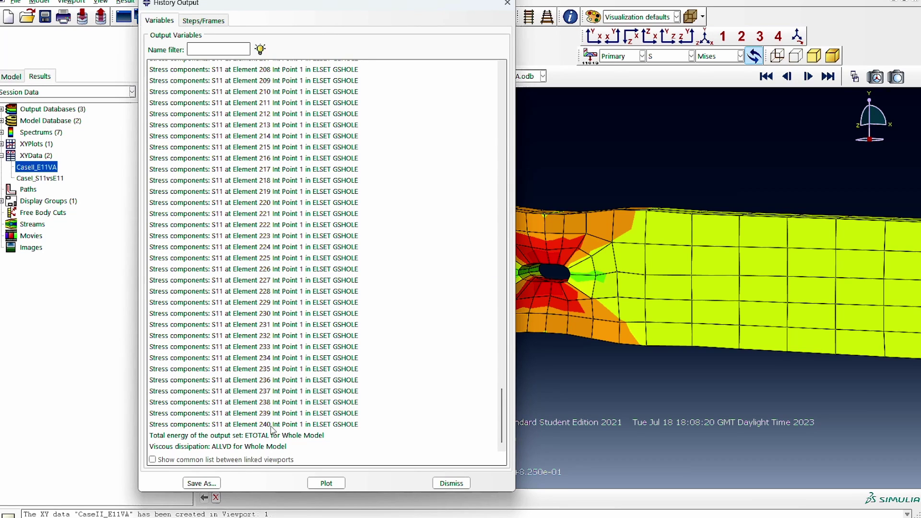
{"action": "left_click", "coordinate": [273, 425], "text": "shift"}
{"action": "left_click", "coordinate": [202, 482]}
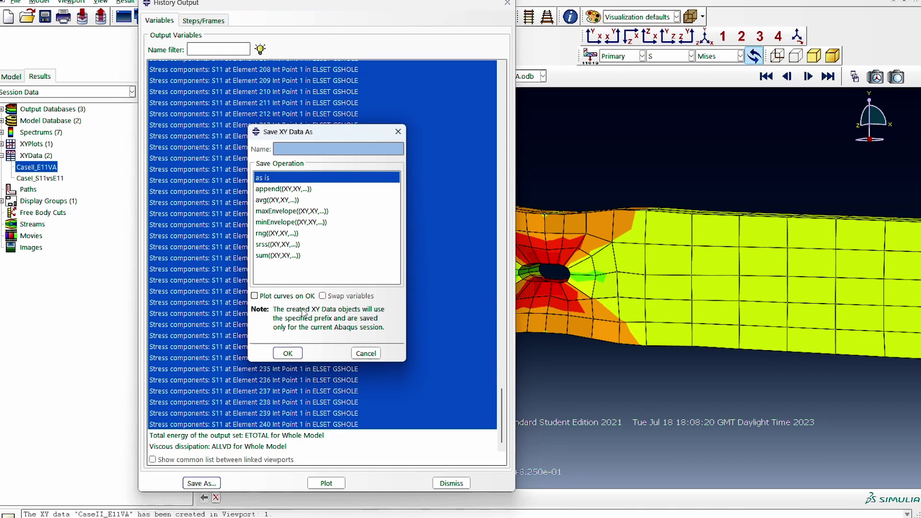
{"action": "left_click", "coordinate": [285, 201]}
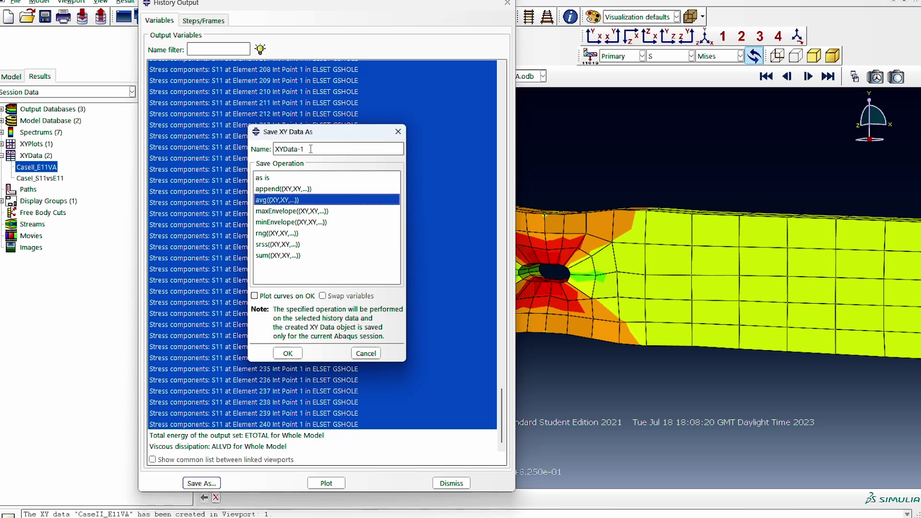
{"action": "left_click_drag", "start_coordinate": [310, 149], "coordinate": [241, 152]}
{"action": "type", "text": "CaseII_S11VA"}
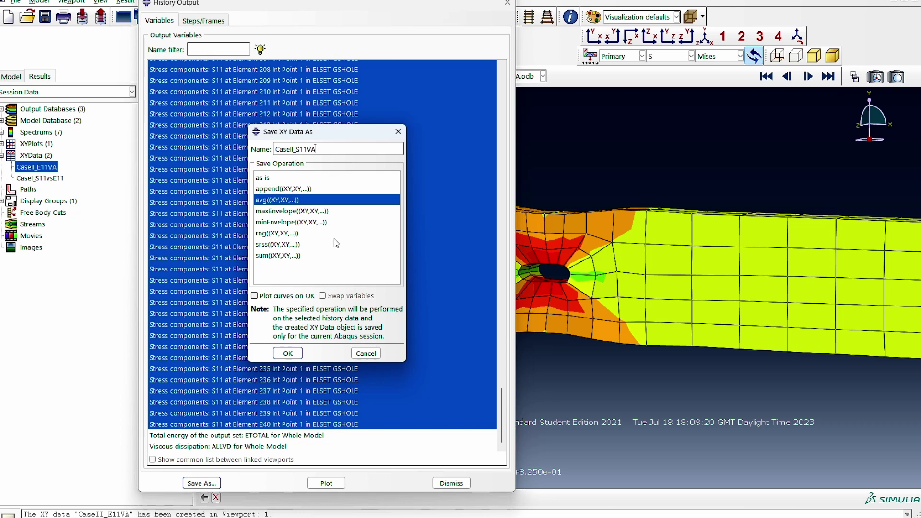
{"action": "left_click", "coordinate": [289, 355]}
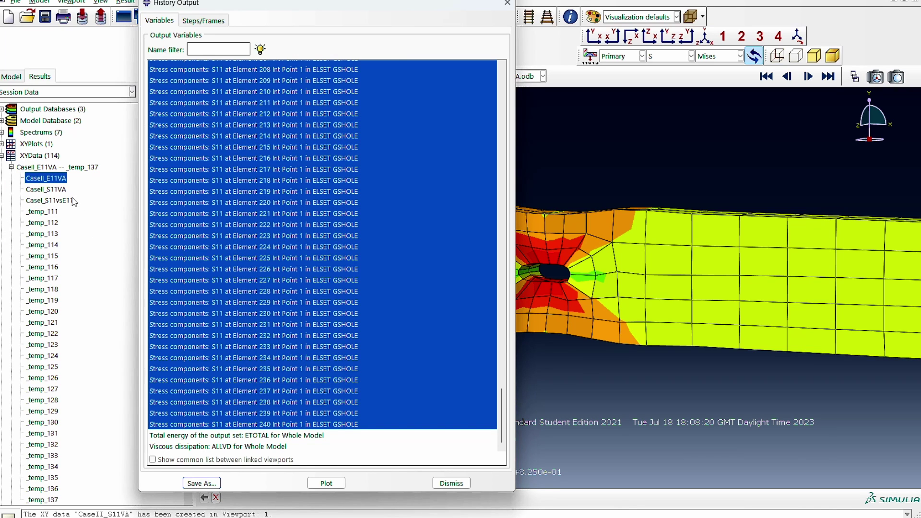
Delete the temporary XY data sets _temp_111 through _temp_221 left over from the stress averaging.
{"action": "left_click", "coordinate": [50, 212]}
{"action": "left_click", "coordinate": [451, 483]}
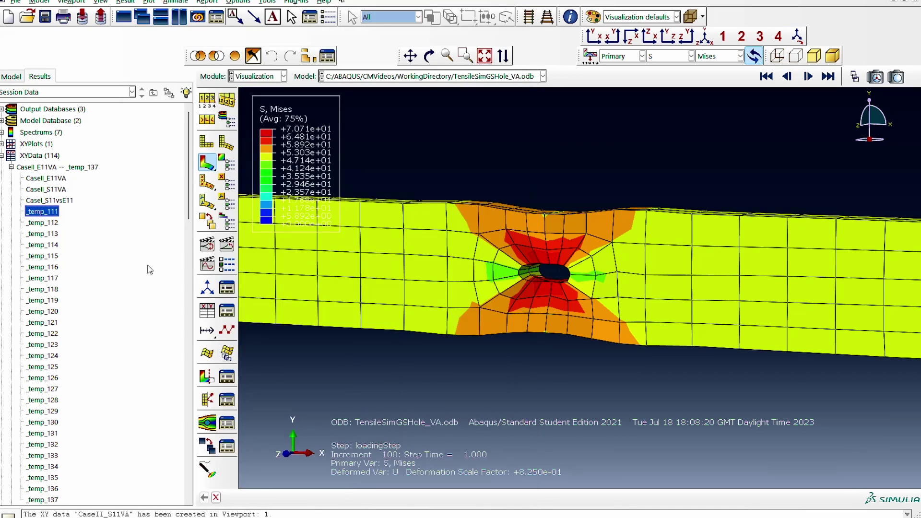
{"action": "left_click_drag", "start_coordinate": [192, 216], "coordinate": [190, 494]}
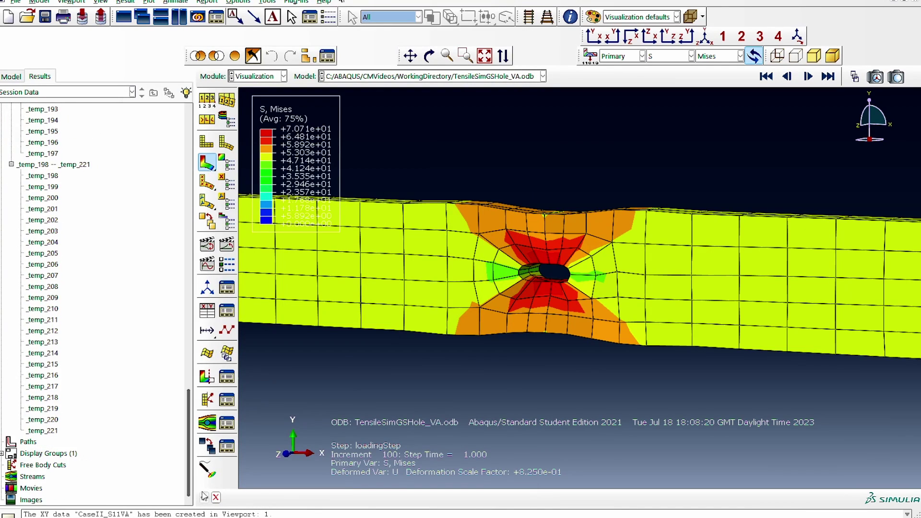
{"action": "left_click", "coordinate": [41, 431], "text": "shift"}
{"action": "right_click", "coordinate": [40, 433]}
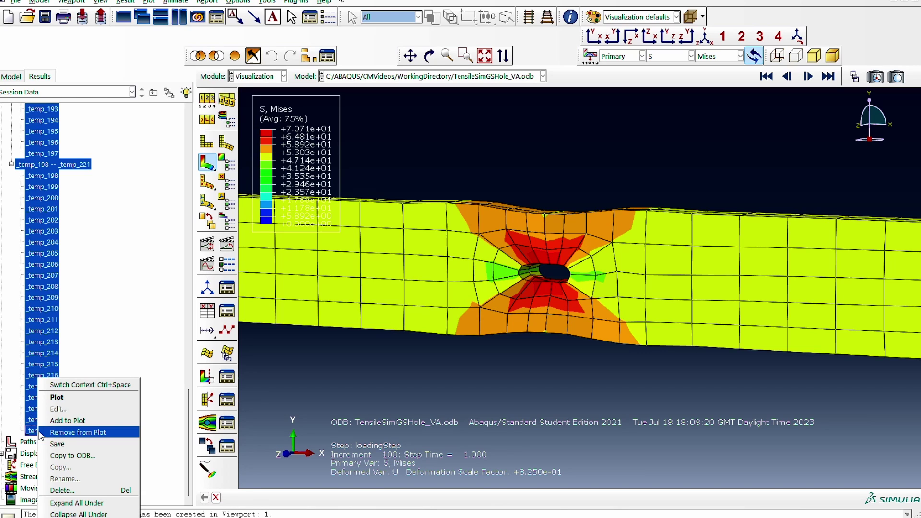
{"action": "left_click", "coordinate": [76, 489]}
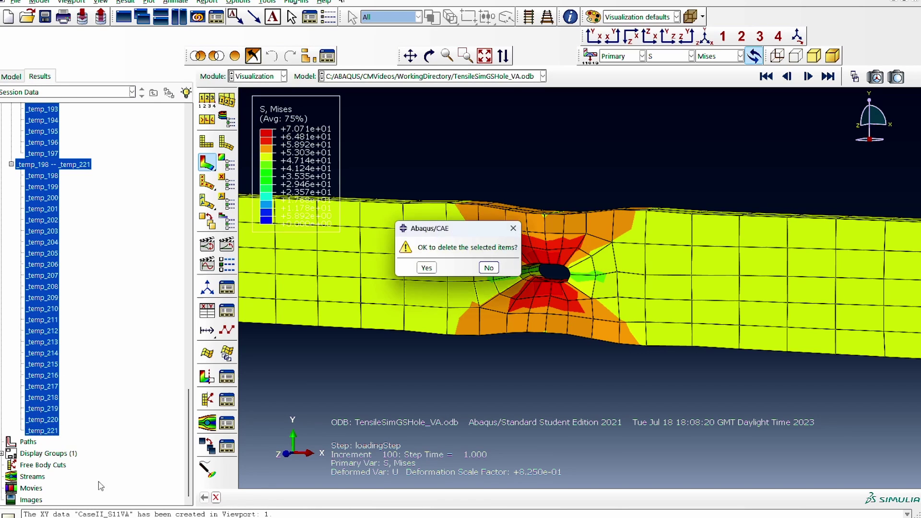
{"action": "left_click", "coordinate": [425, 268]}
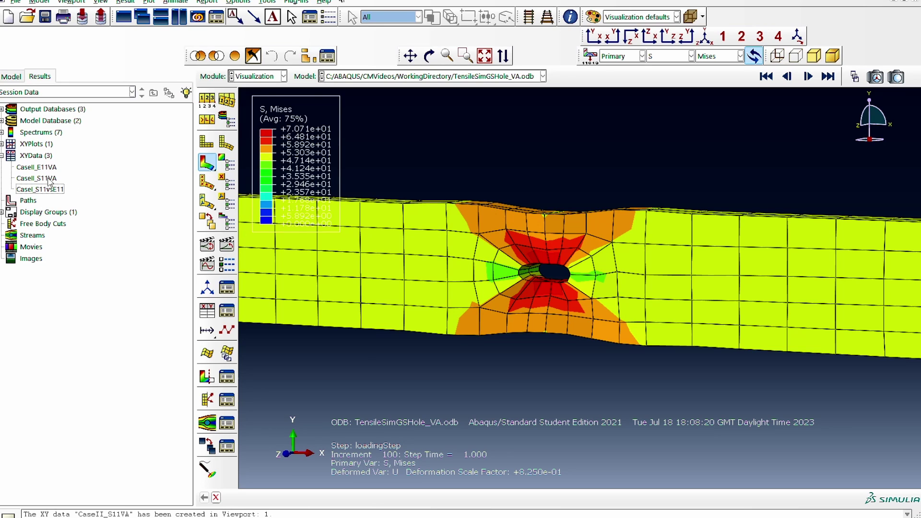
Combine CaseII_E11VA with CaseII_S11VA by operating on XY data, and plot the resulting stress-strain expression.
{"action": "left_click", "coordinate": [206, 311]}
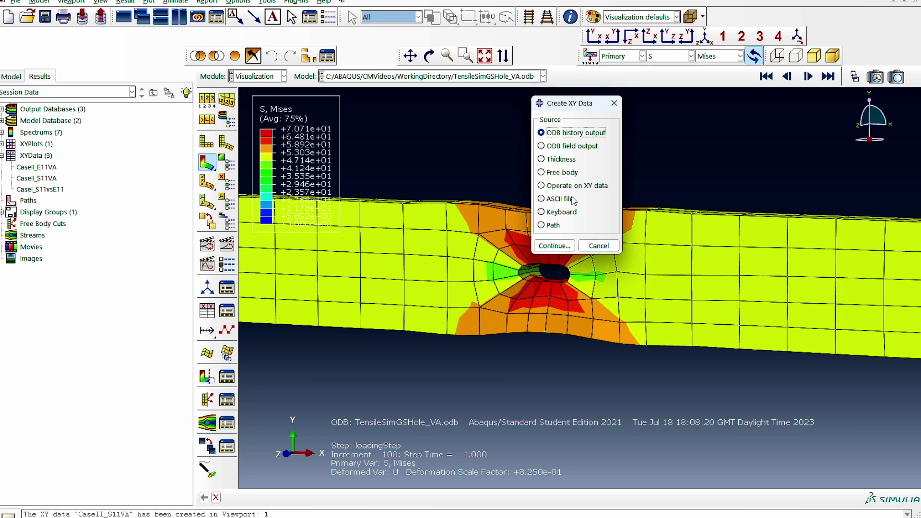
{"action": "left_click", "coordinate": [555, 246]}
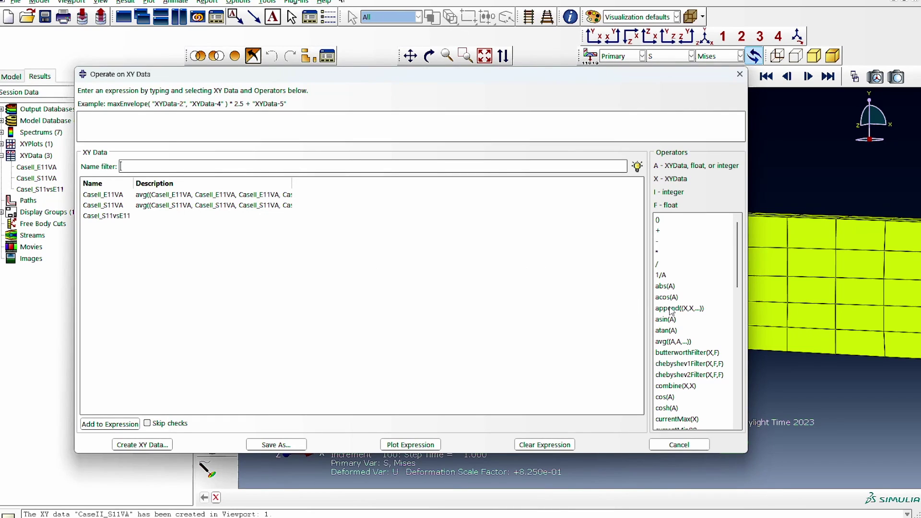
{"action": "left_click", "coordinate": [674, 386]}
{"action": "double_click", "coordinate": [114, 195]}
{"action": "double_click", "coordinate": [103, 206]}
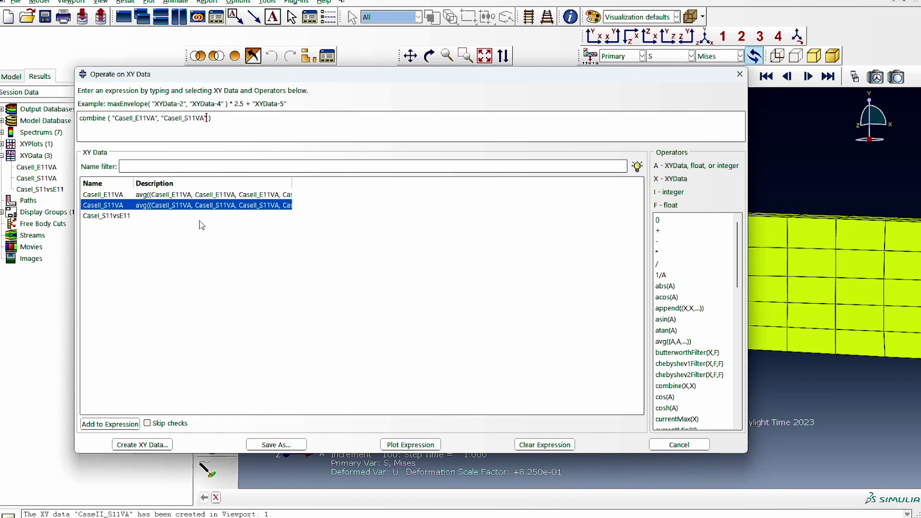
{"action": "left_click", "coordinate": [410, 444]}
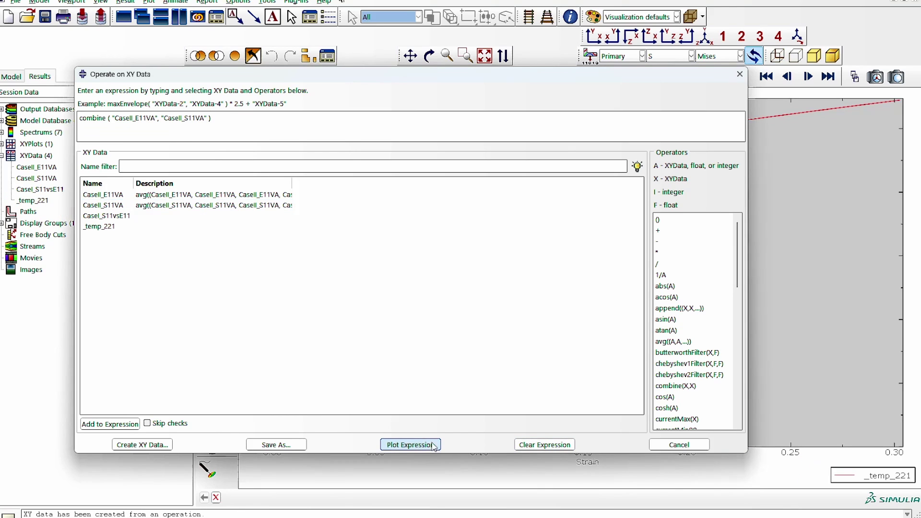
{"action": "left_click", "coordinate": [679, 444]}
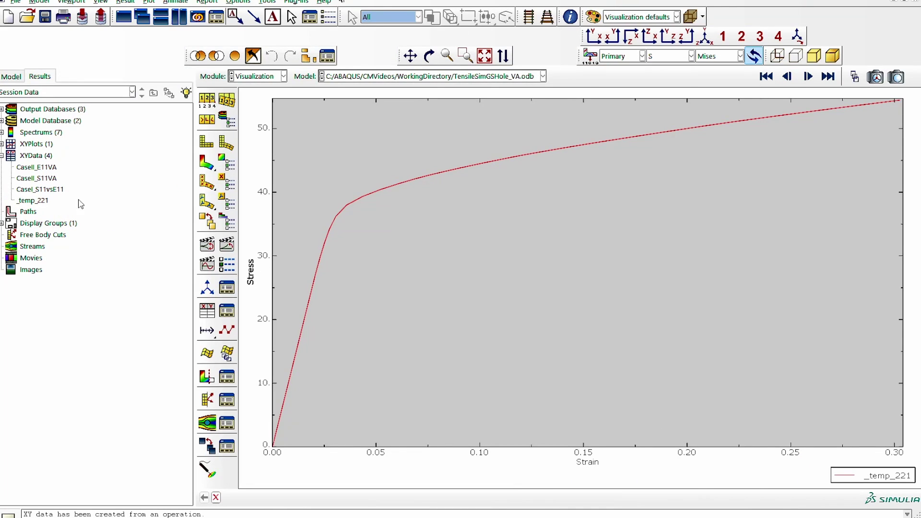
Rename the combined temporary curve _temp_221 as CaseII_S11vsE11.
{"action": "right_click", "coordinate": [41, 202]}
{"action": "left_click", "coordinate": [75, 302]}
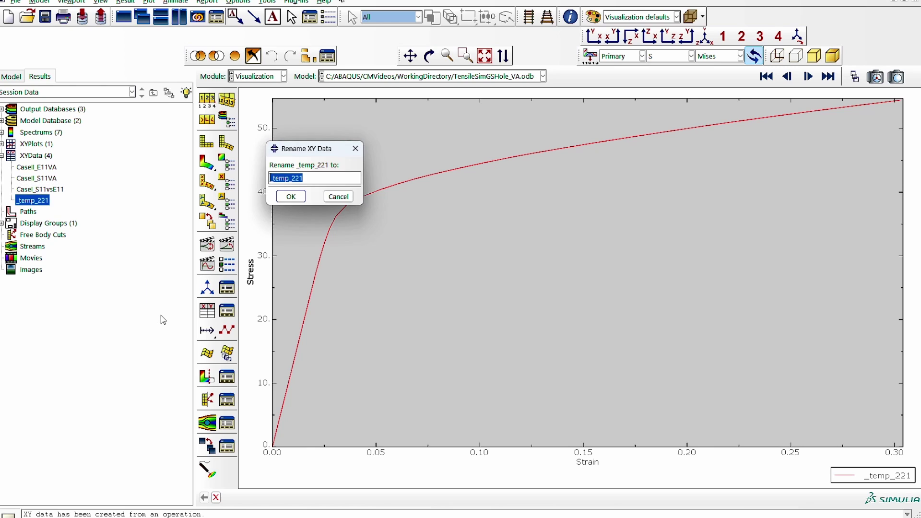
{"action": "type", "text": "CA"}
{"action": "left_click", "coordinate": [289, 198]}
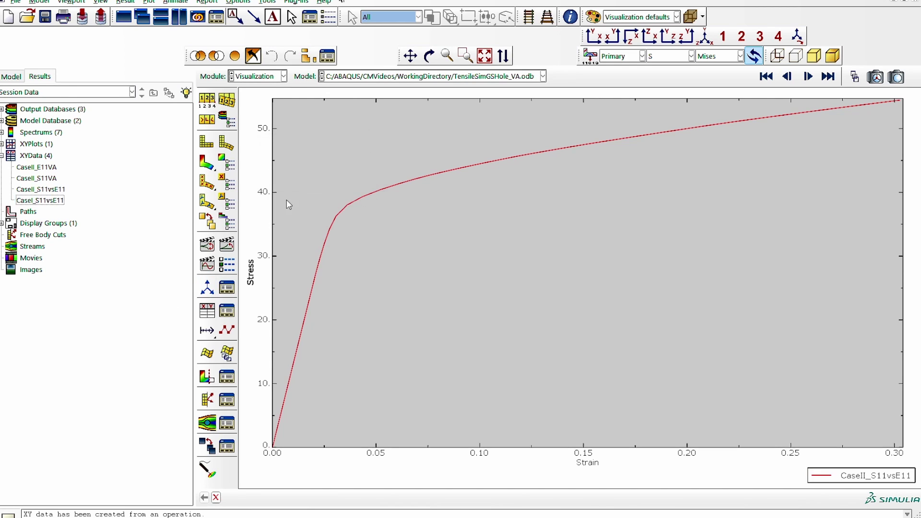
Delete the intermediate XY data sets CaseII_E11VA and CaseII_S11VA.
{"action": "left_click", "coordinate": [38, 178]}
{"action": "left_click", "coordinate": [37, 168], "text": "ctrl"}
{"action": "right_click", "coordinate": [37, 171]}
{"action": "key", "text": "Escape"}
{"action": "right_click", "coordinate": [49, 178]}
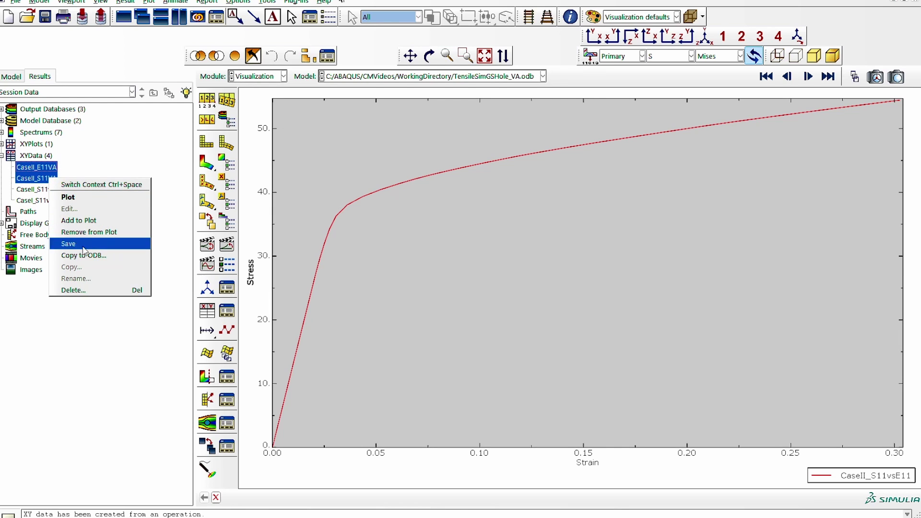
{"action": "left_click", "coordinate": [96, 292]}
{"action": "left_click", "coordinate": [427, 268]}
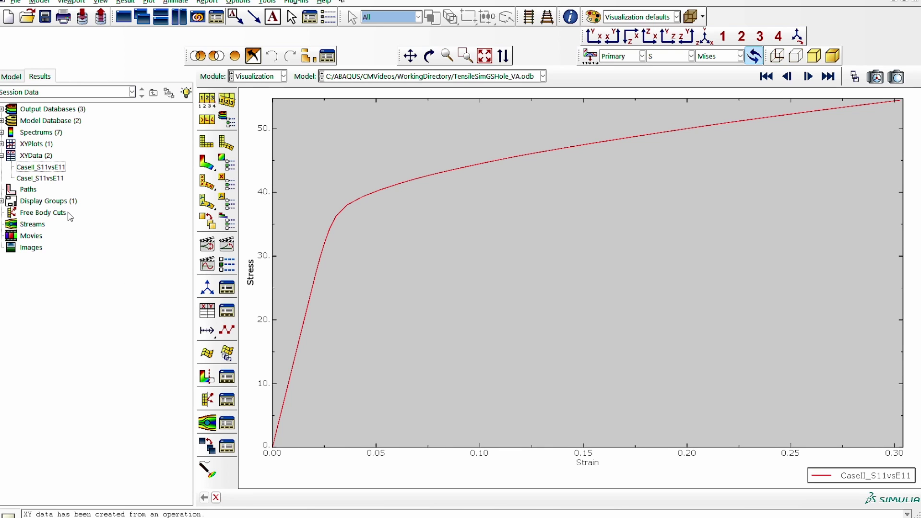
Plot the CaseI_S11vsE11 curve and add CaseII_S11vsE11 to the same stress-strain plot.
{"action": "right_click", "coordinate": [47, 179]}
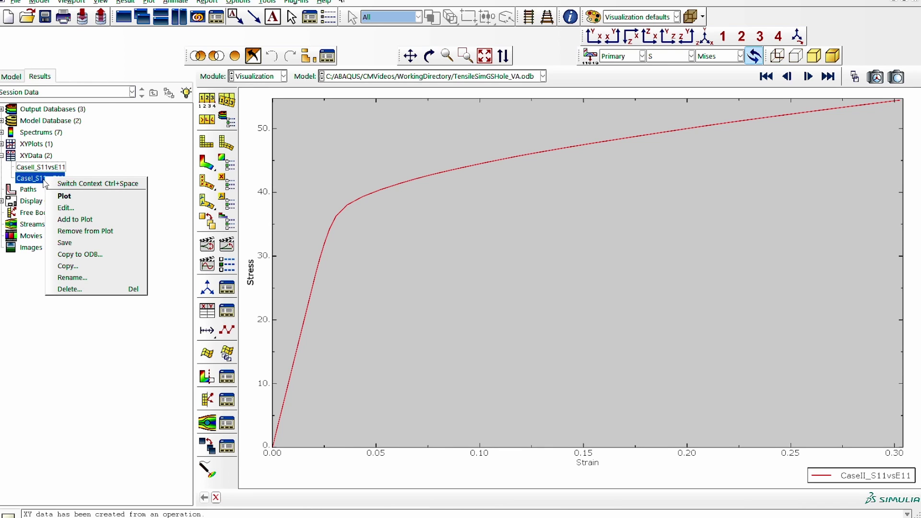
{"action": "left_click", "coordinate": [72, 196]}
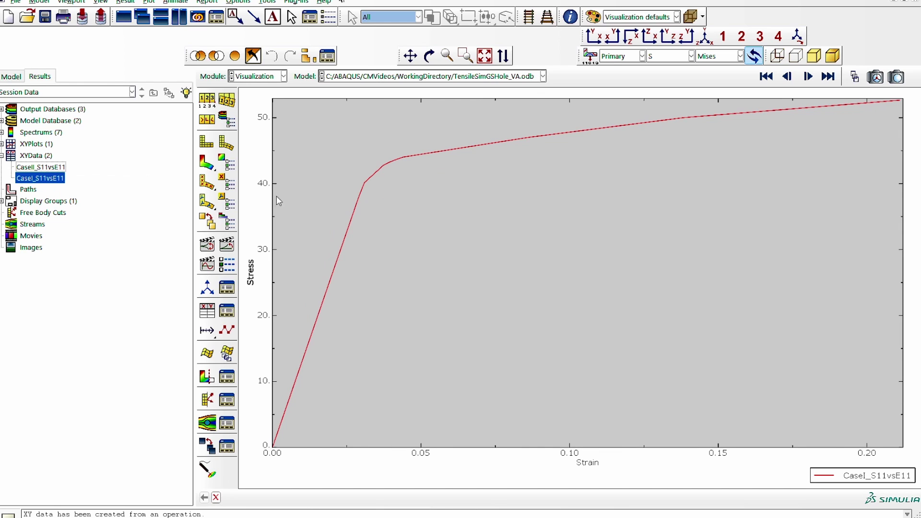
{"action": "right_click", "coordinate": [43, 168]}
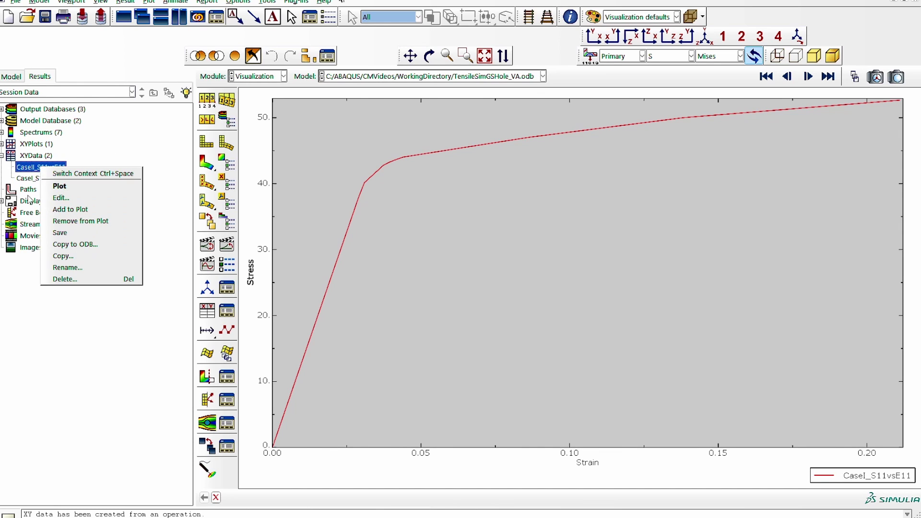
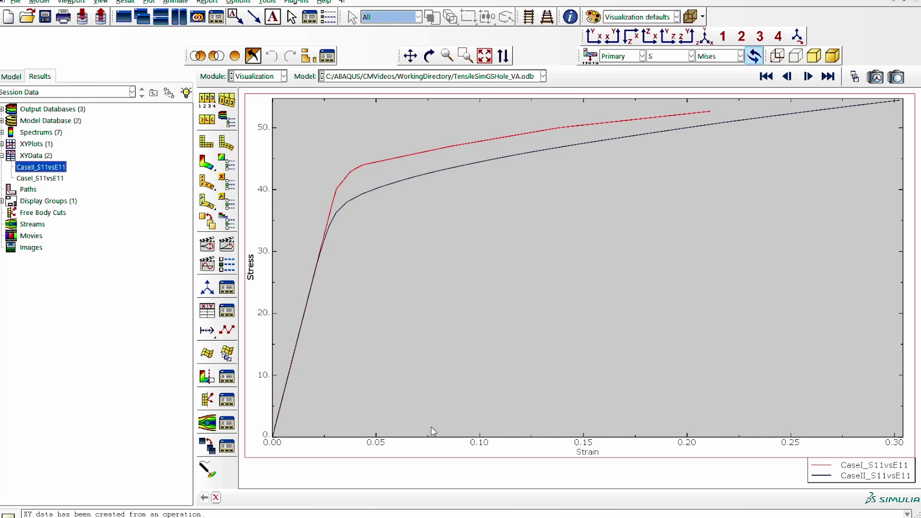
Display the Mises stress contours on the deformed gauge-hole specimen and examine the hole region along the full gauge length.
{"action": "left_click", "coordinate": [207, 163]}
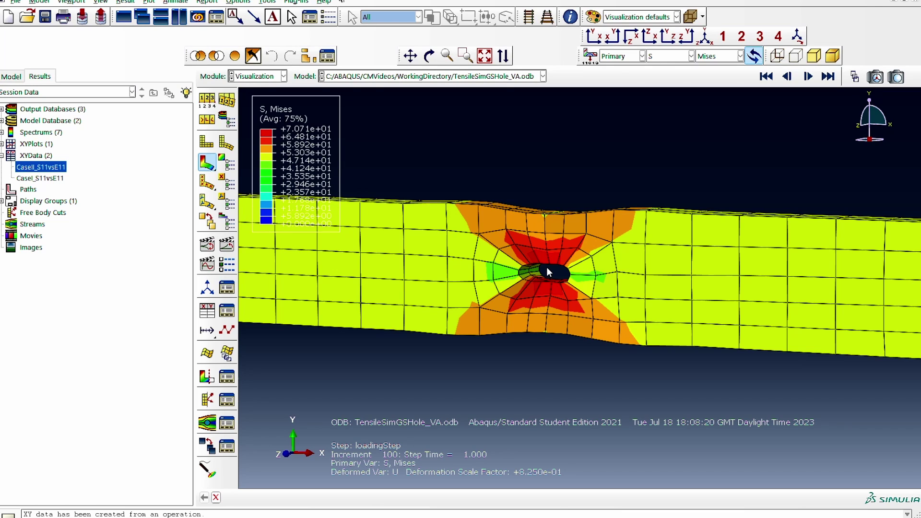
{"action": "scroll", "coordinate": [546, 267], "scroll_direction": "up", "scroll_amount": 5}
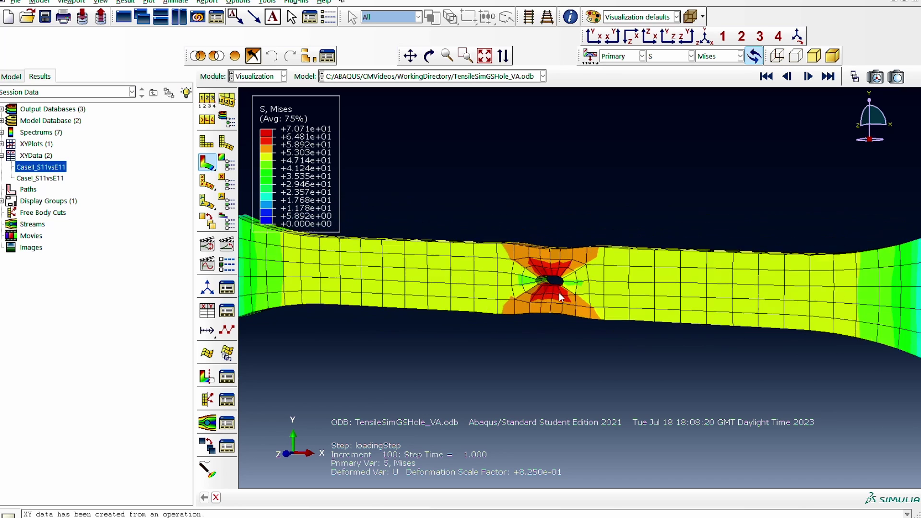
{"action": "scroll", "coordinate": [559, 292], "scroll_direction": "up", "scroll_amount": 1}
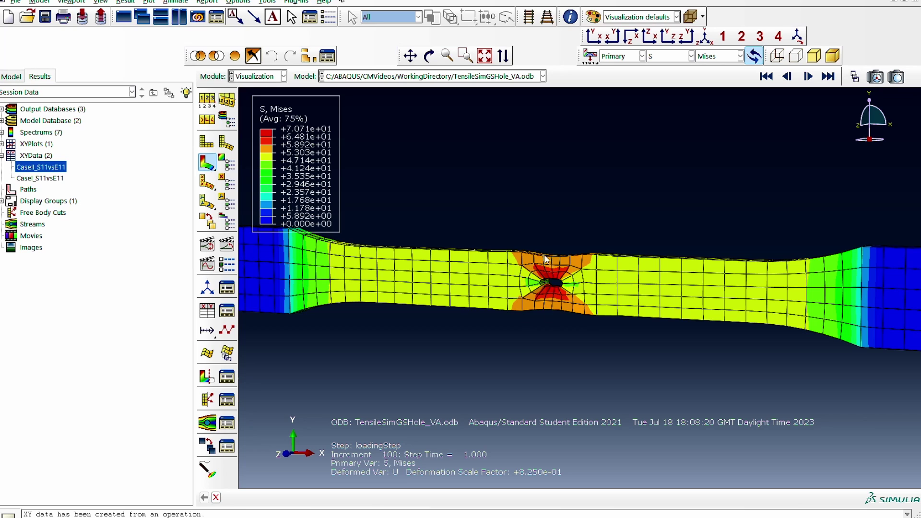
{"action": "left_click", "coordinate": [12, 76]}
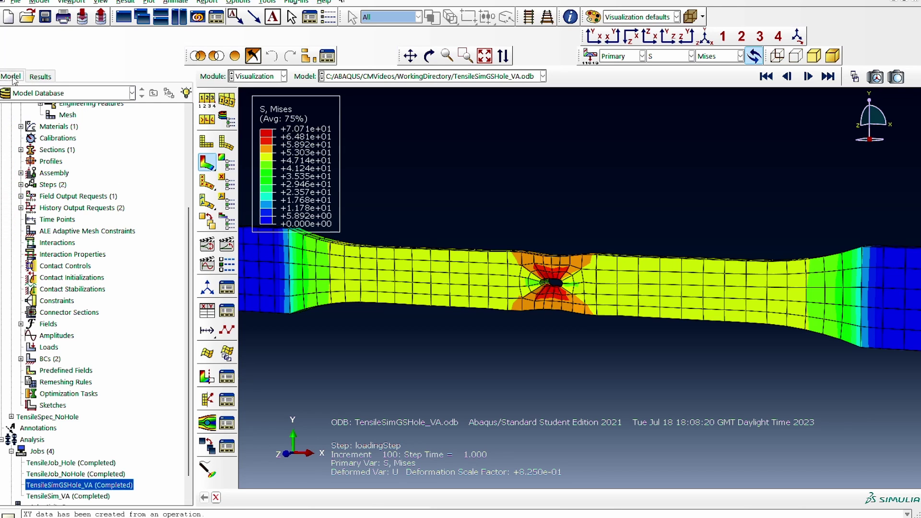
{"action": "scroll", "coordinate": [72, 165], "scroll_direction": "up", "scroll_amount": 3}
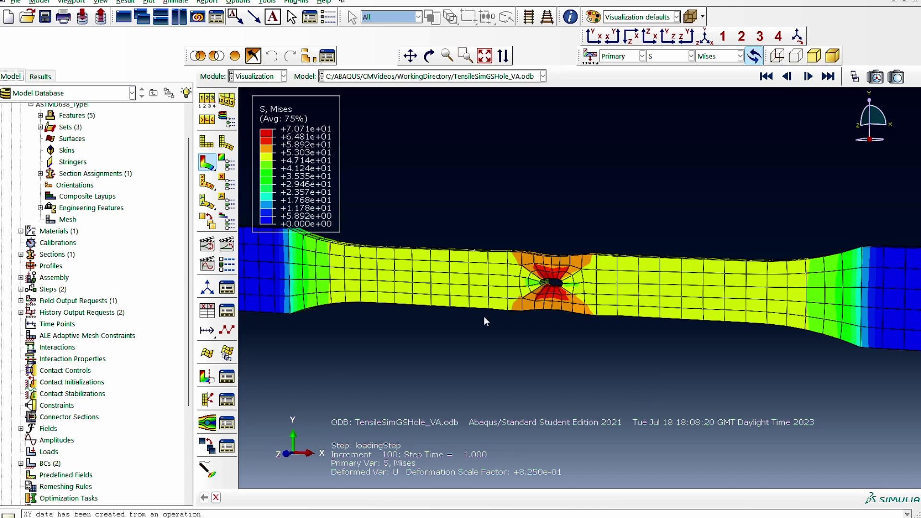
{"action": "left_click", "coordinate": [40, 76]}
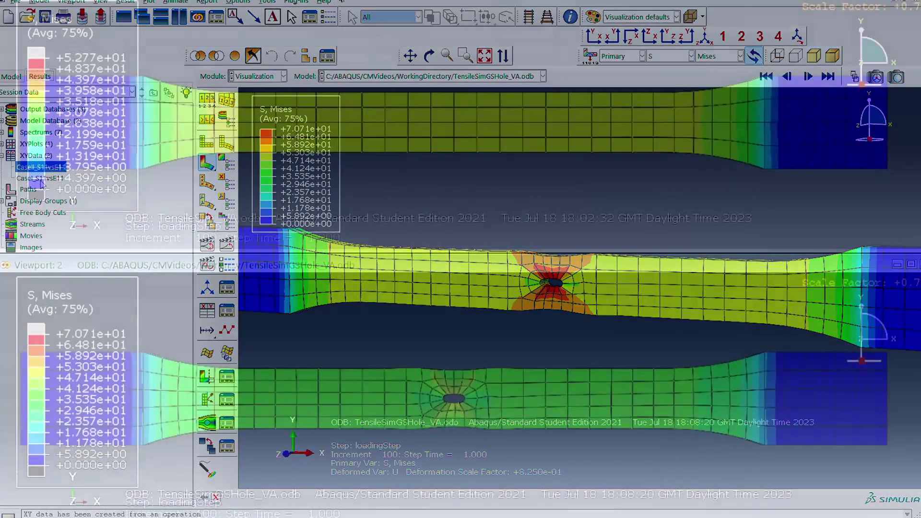